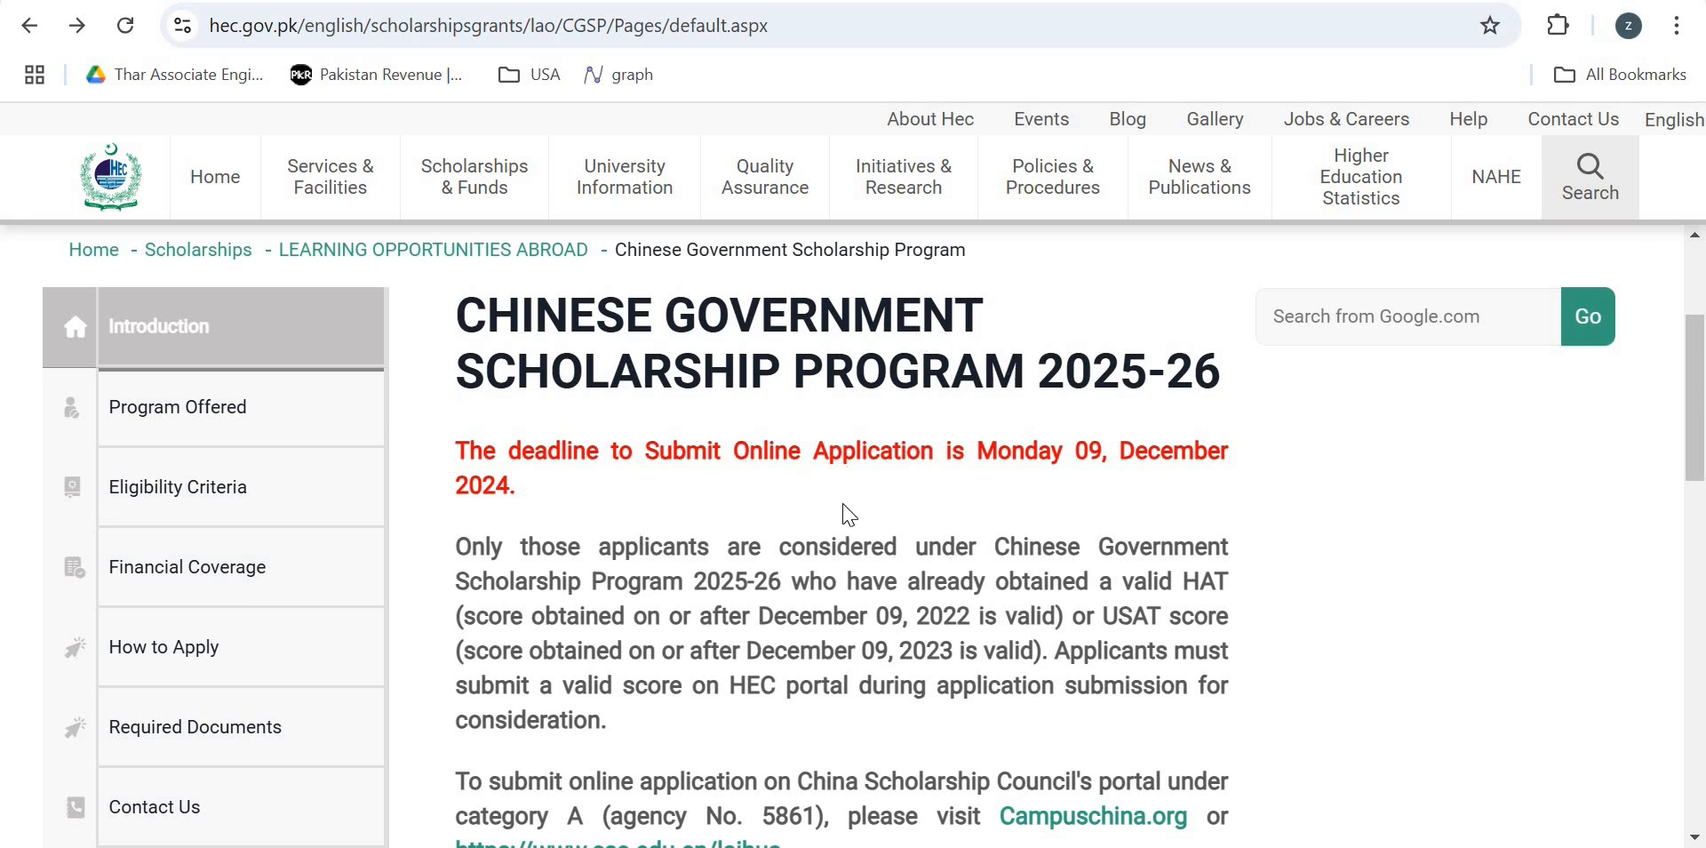
Review the application notice on the HEC Chinese Government Scholarship page and open the linked Campuschina.org site.
{"action": "scroll", "coordinate": [848, 514], "scroll_direction": "down", "scroll_amount": 3}
{"action": "scroll", "coordinate": [849, 514], "scroll_direction": "up", "scroll_amount": 3}
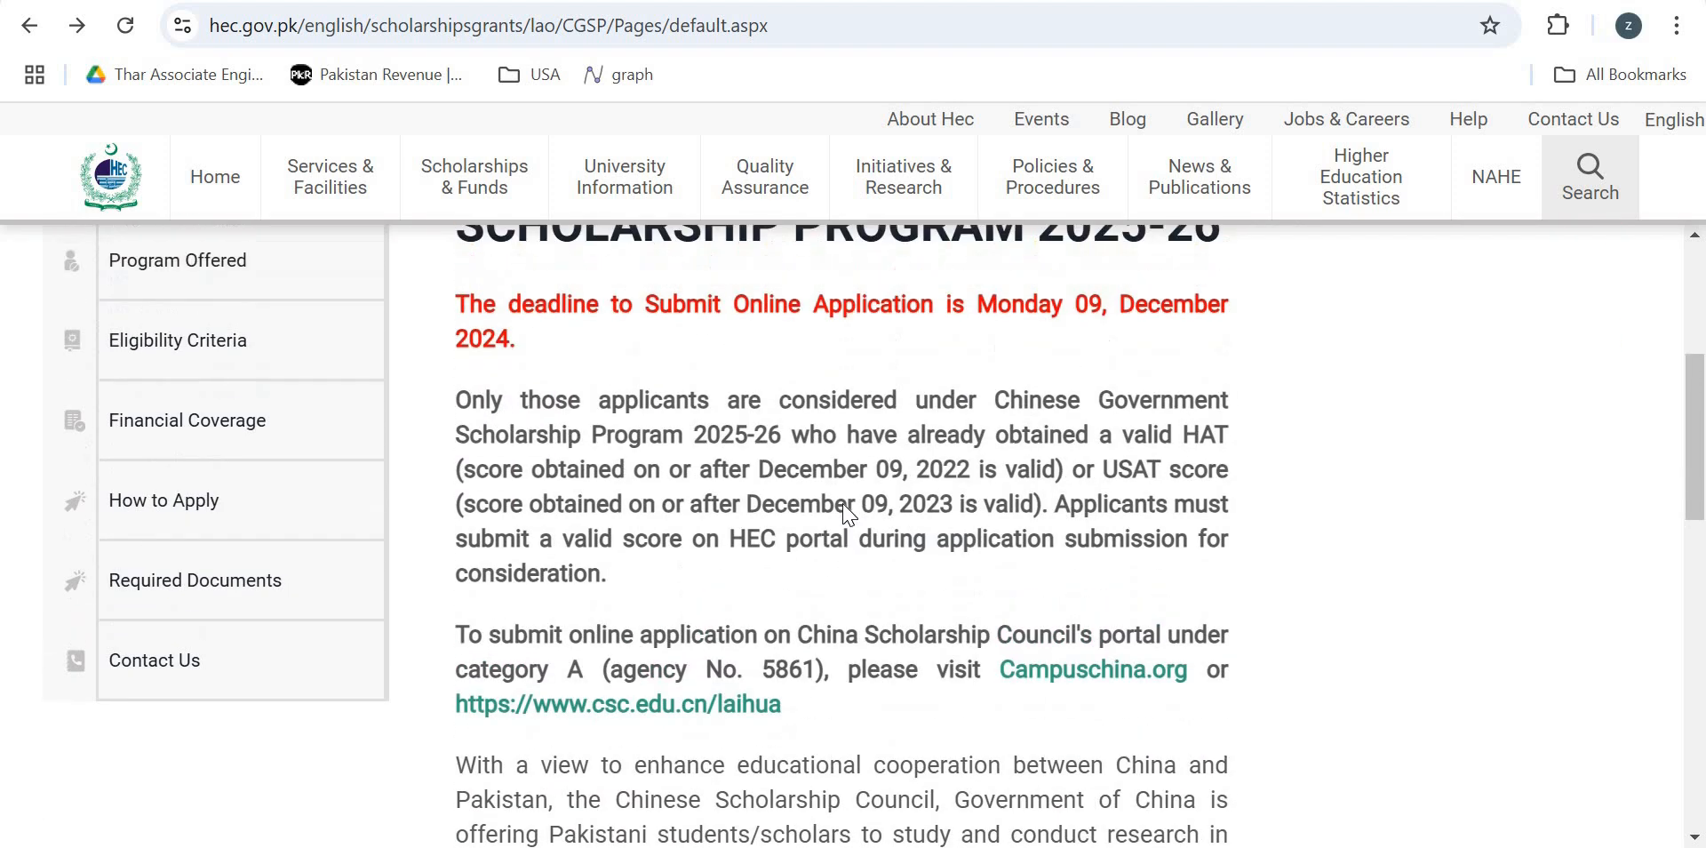
{"action": "scroll", "coordinate": [849, 514], "scroll_direction": "down", "scroll_amount": 2}
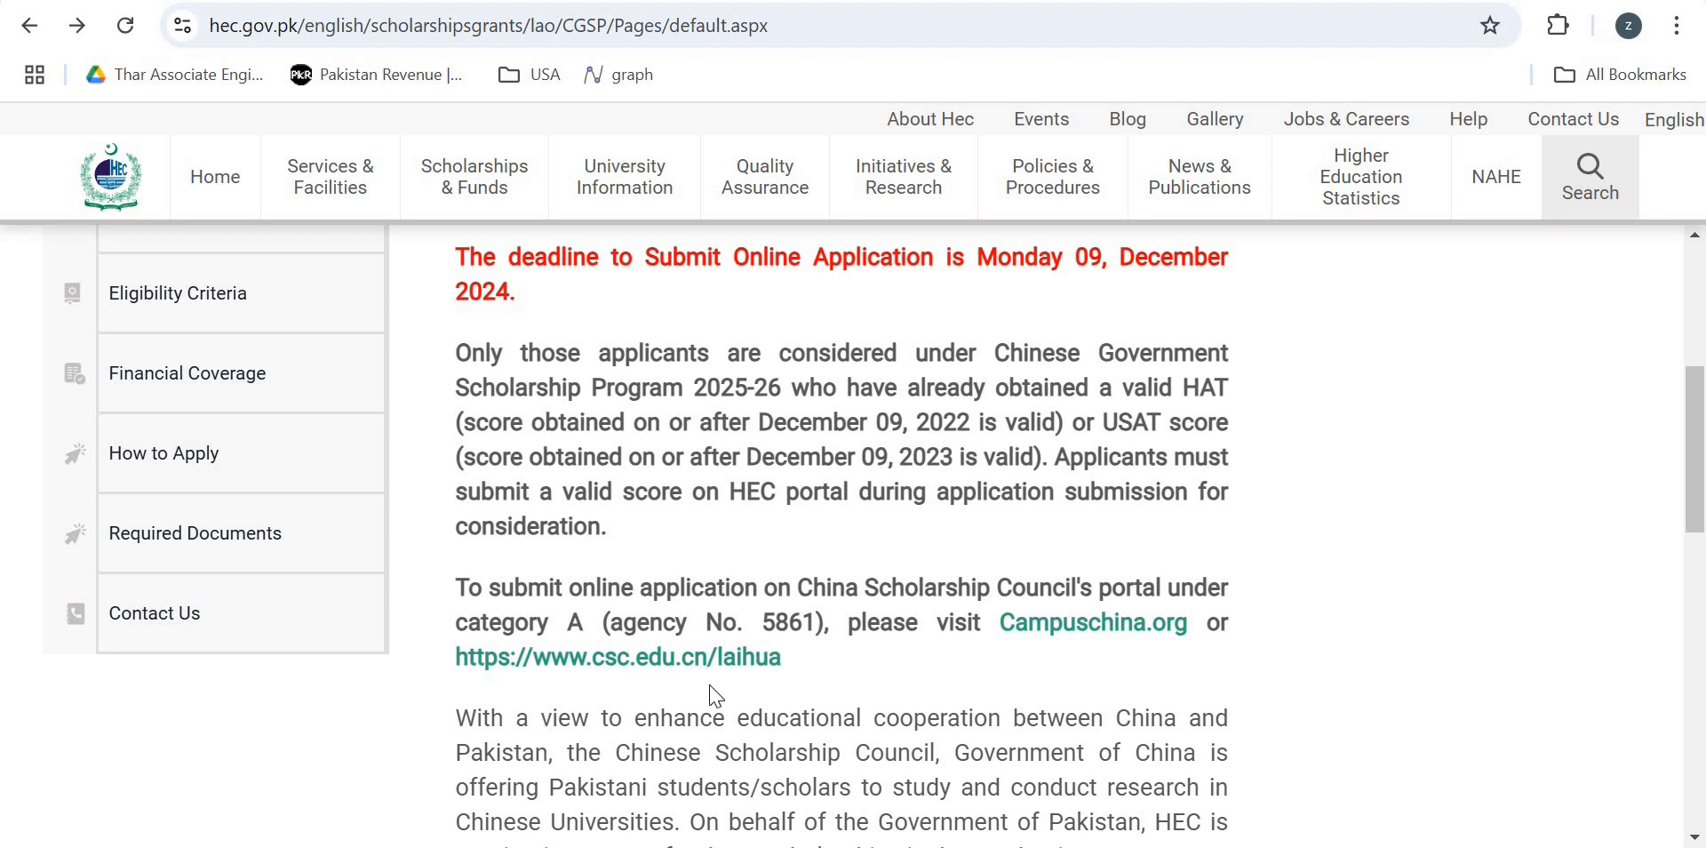
{"action": "left_click", "coordinate": [1046, 636]}
{"action": "left_click", "coordinate": [622, 3]}
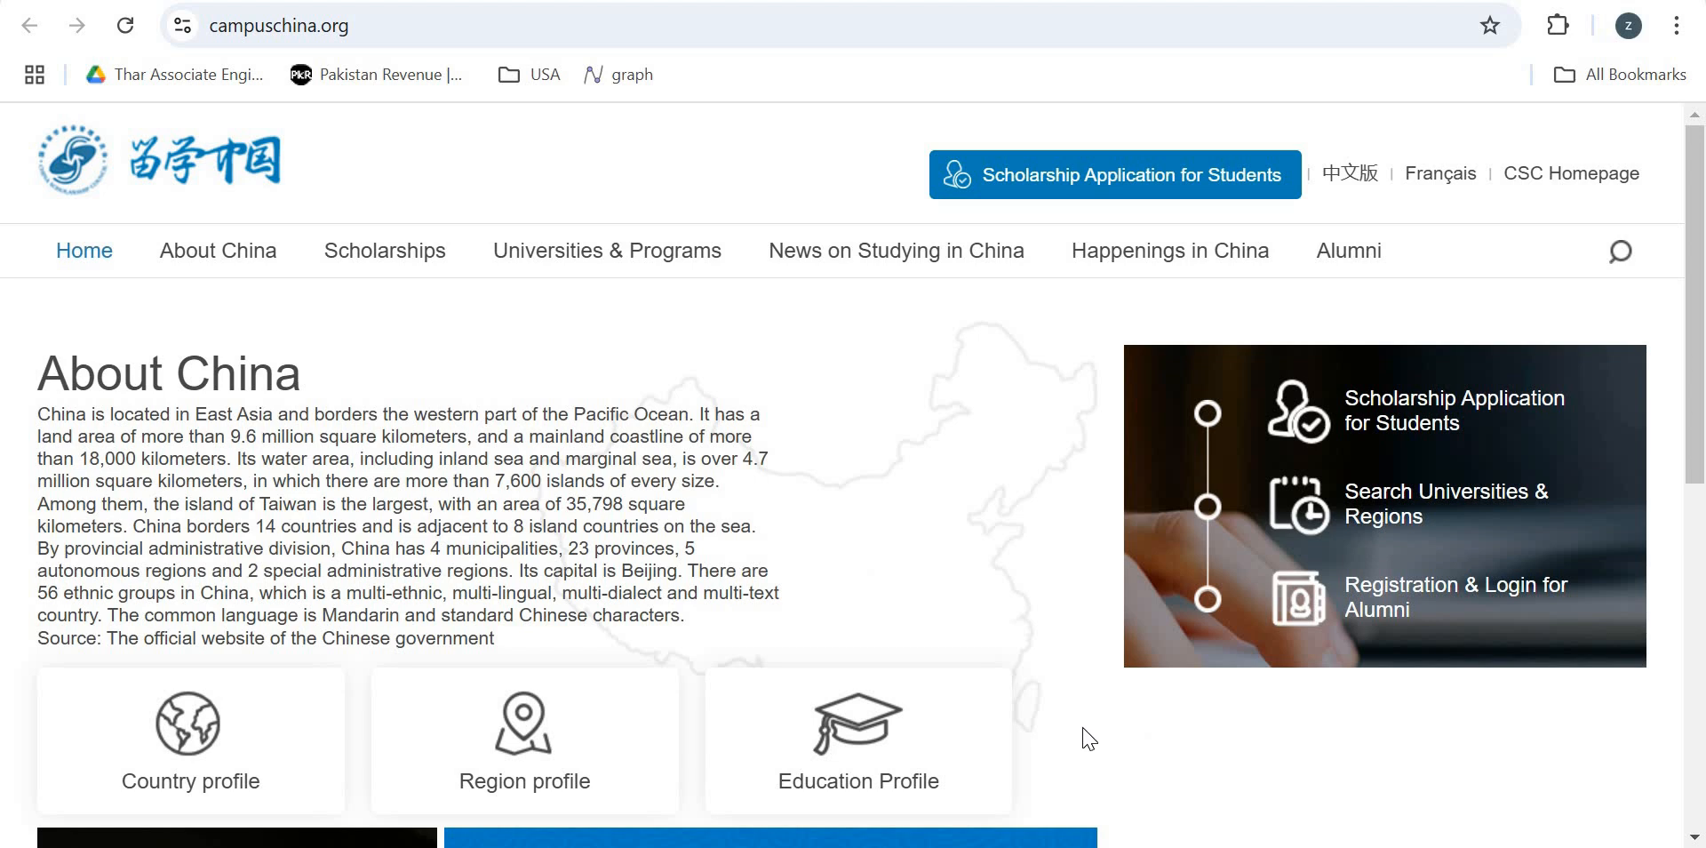
Open the Scholarship Application for Students portal from the Campus China home page.
{"action": "scroll", "coordinate": [1088, 737], "scroll_direction": "down", "scroll_amount": 2}
{"action": "scroll", "coordinate": [1088, 738], "scroll_direction": "up", "scroll_amount": 1}
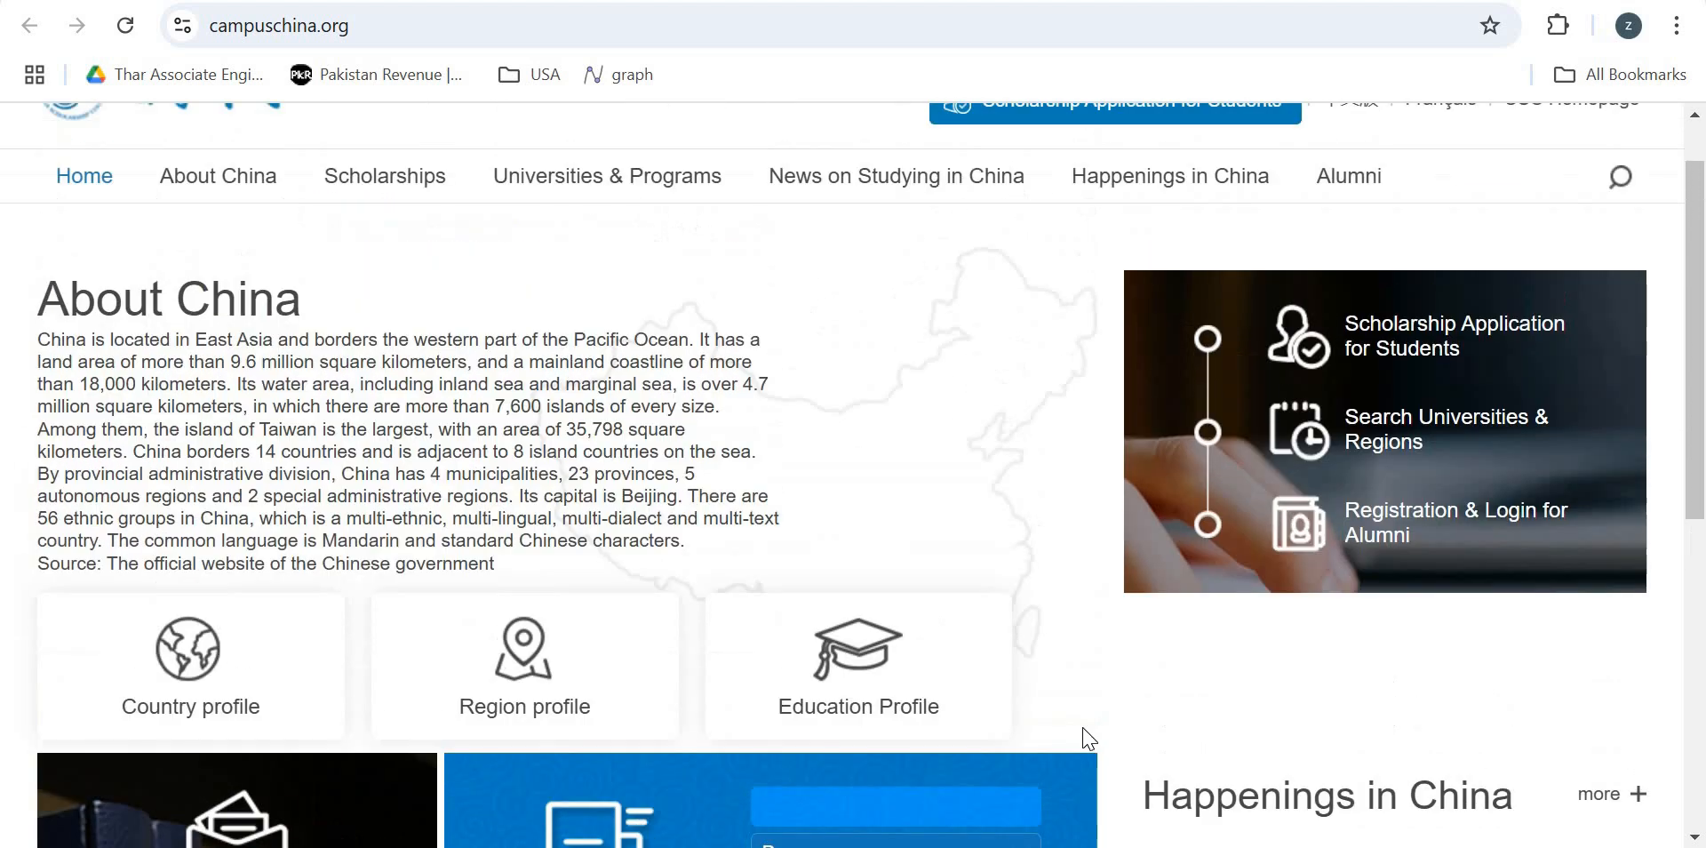
{"action": "scroll", "coordinate": [1087, 737], "scroll_direction": "up", "scroll_amount": 1}
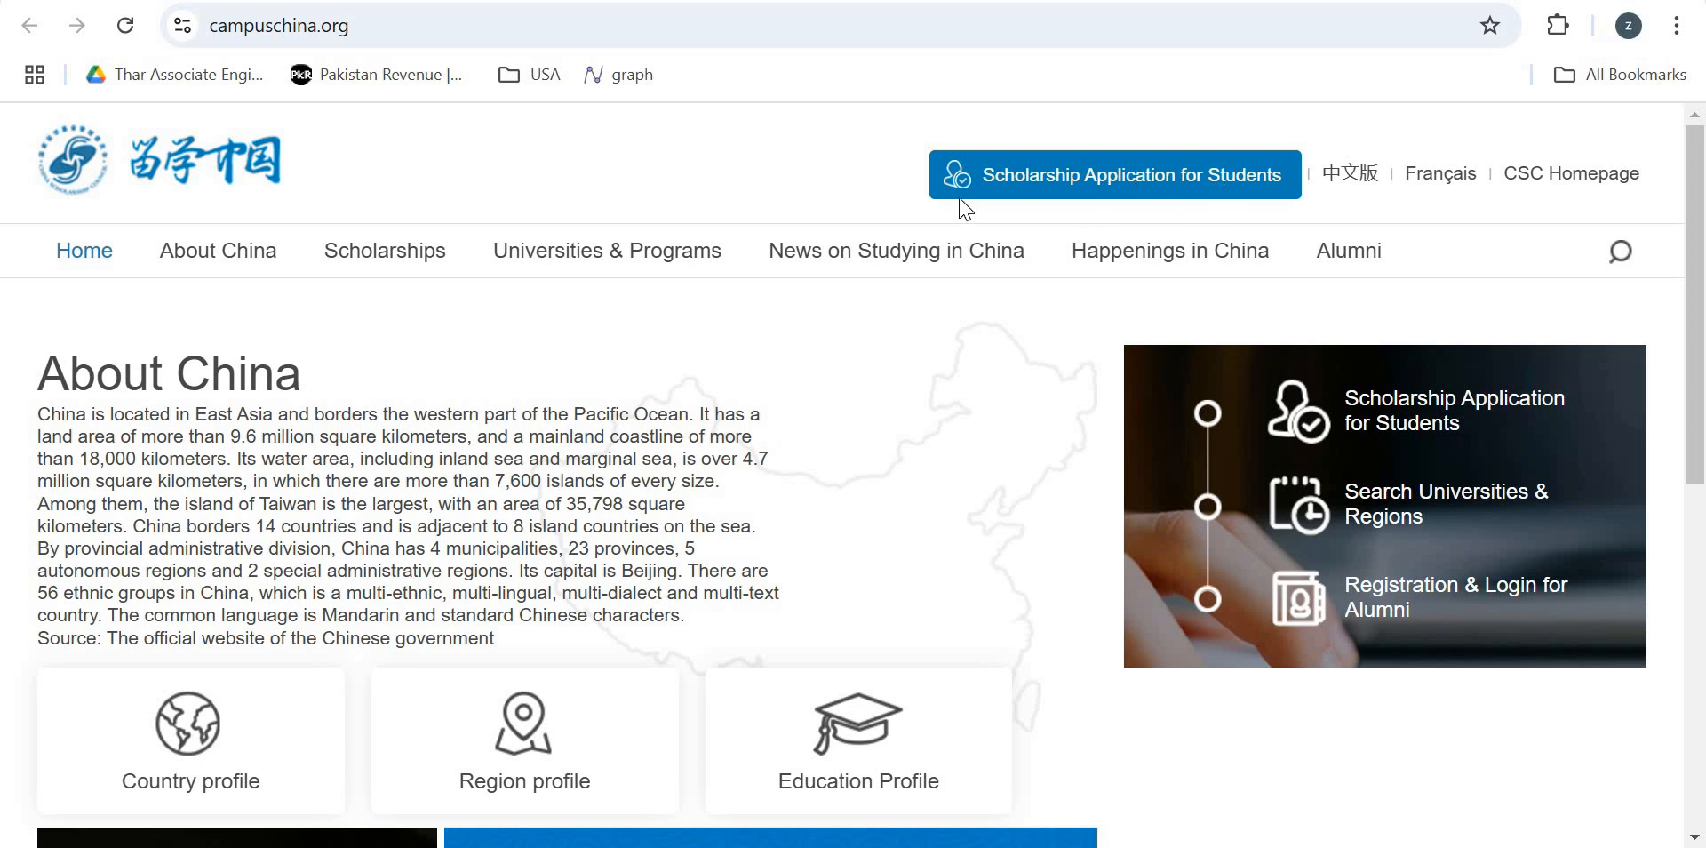
{"action": "left_click", "coordinate": [1190, 188]}
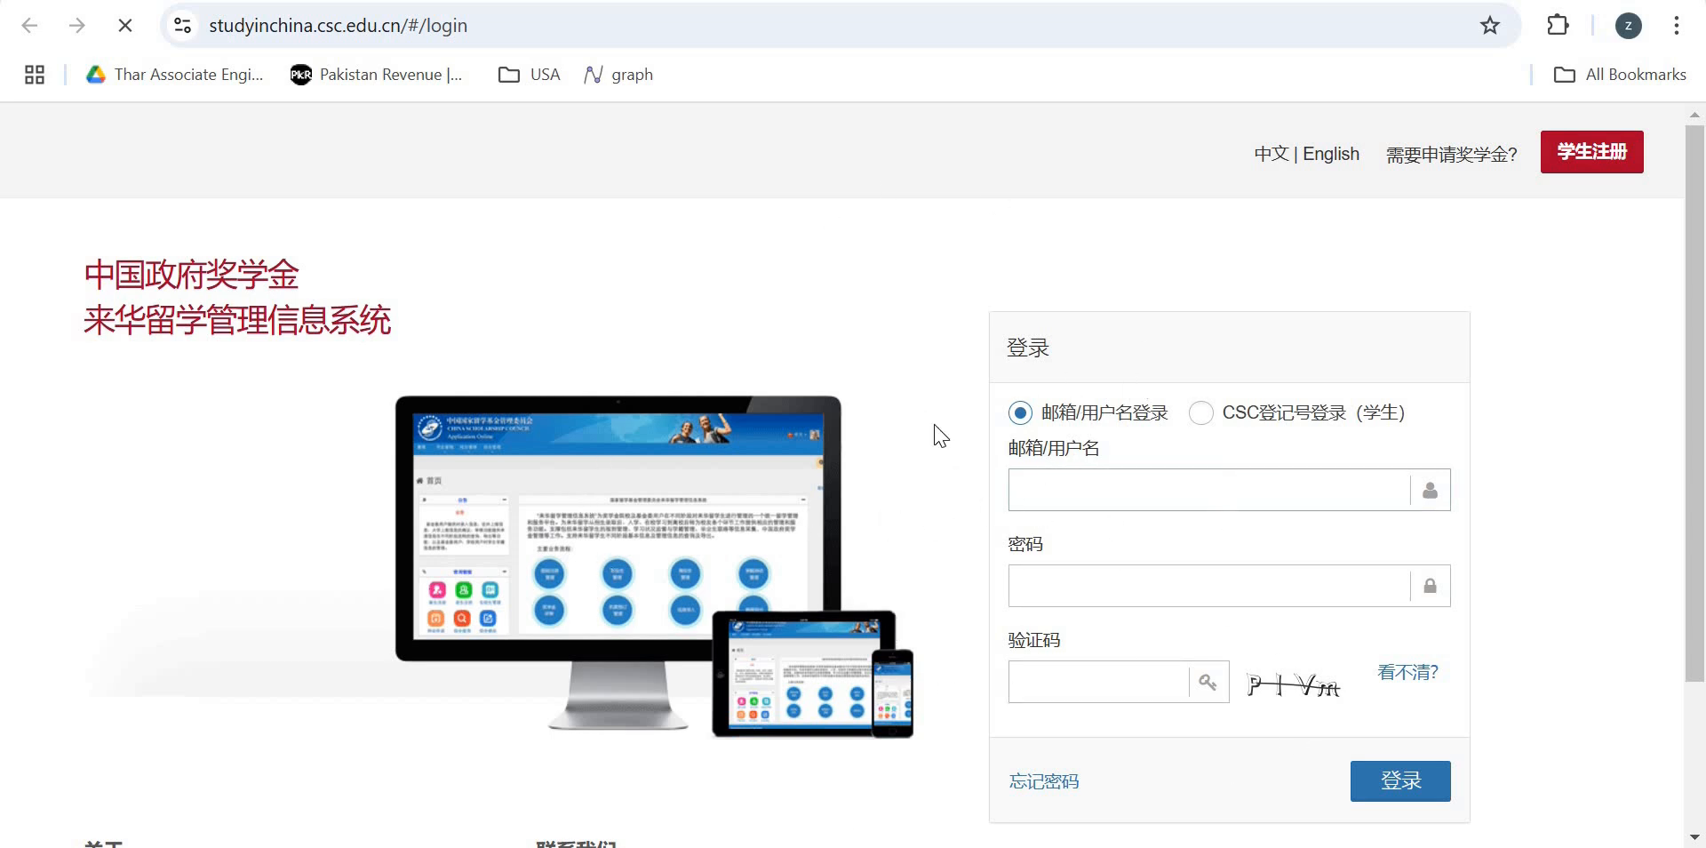
Switch the scholarship portal's login page to English and look over its sign-in form.
{"action": "left_click", "coordinate": [1332, 158]}
{"action": "scroll", "coordinate": [1159, 220], "scroll_direction": "down", "scroll_amount": 2}
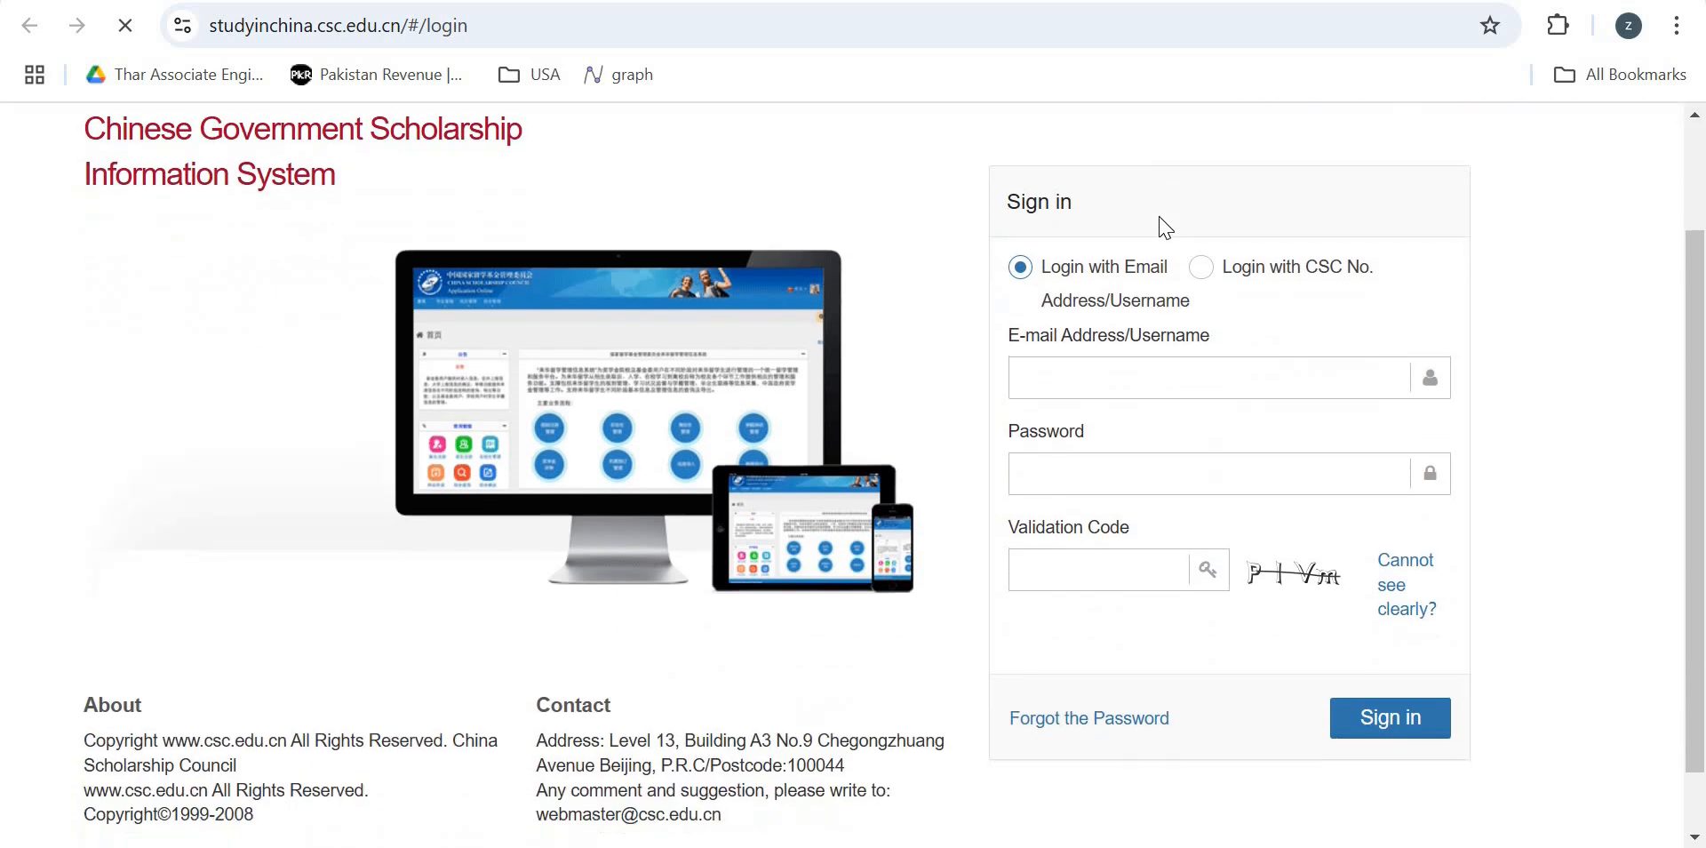
{"action": "scroll", "coordinate": [1159, 220], "scroll_direction": "up", "scroll_amount": 1}
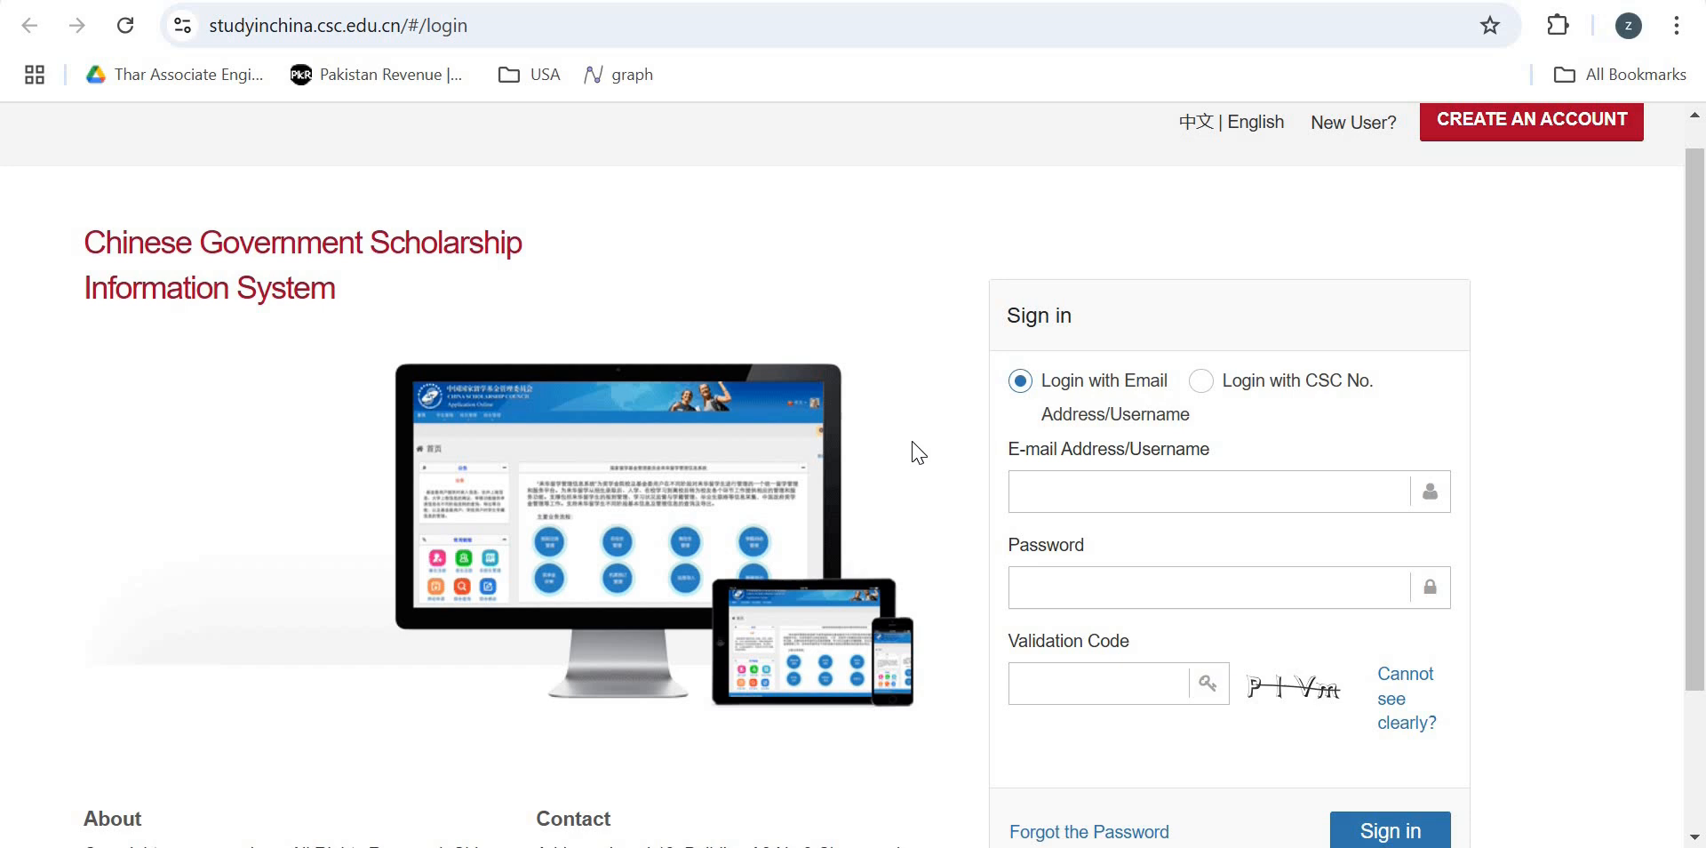
{"action": "scroll", "coordinate": [917, 453], "scroll_direction": "up", "scroll_amount": 1}
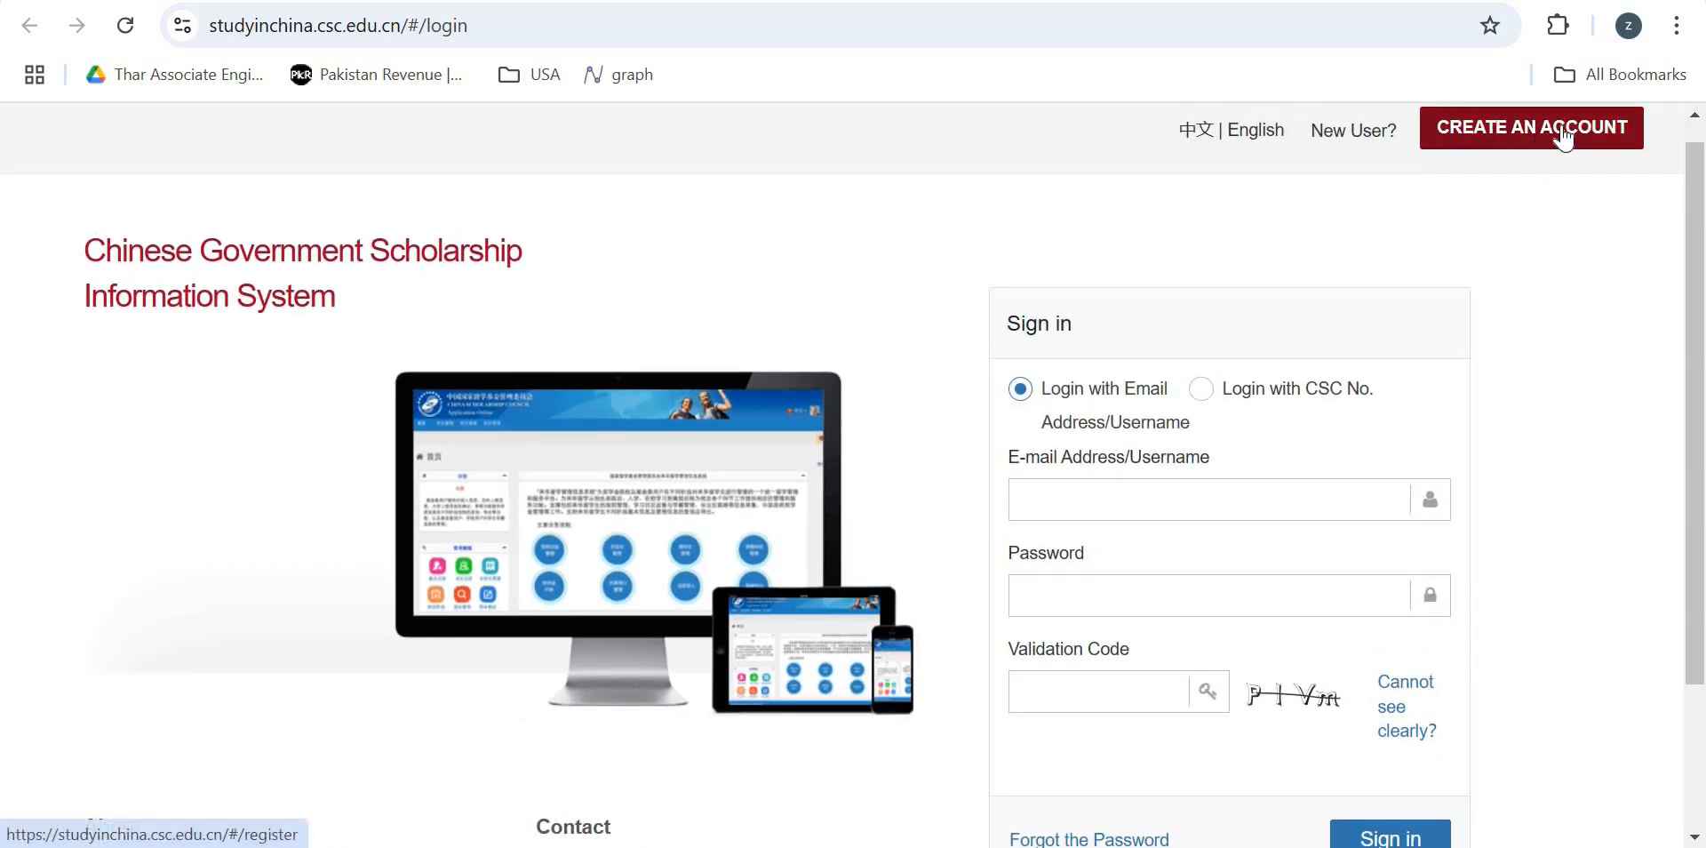
Open the new account registration form and review its username, e-mail, password and validation code fields.
{"action": "left_click", "coordinate": [1562, 135]}
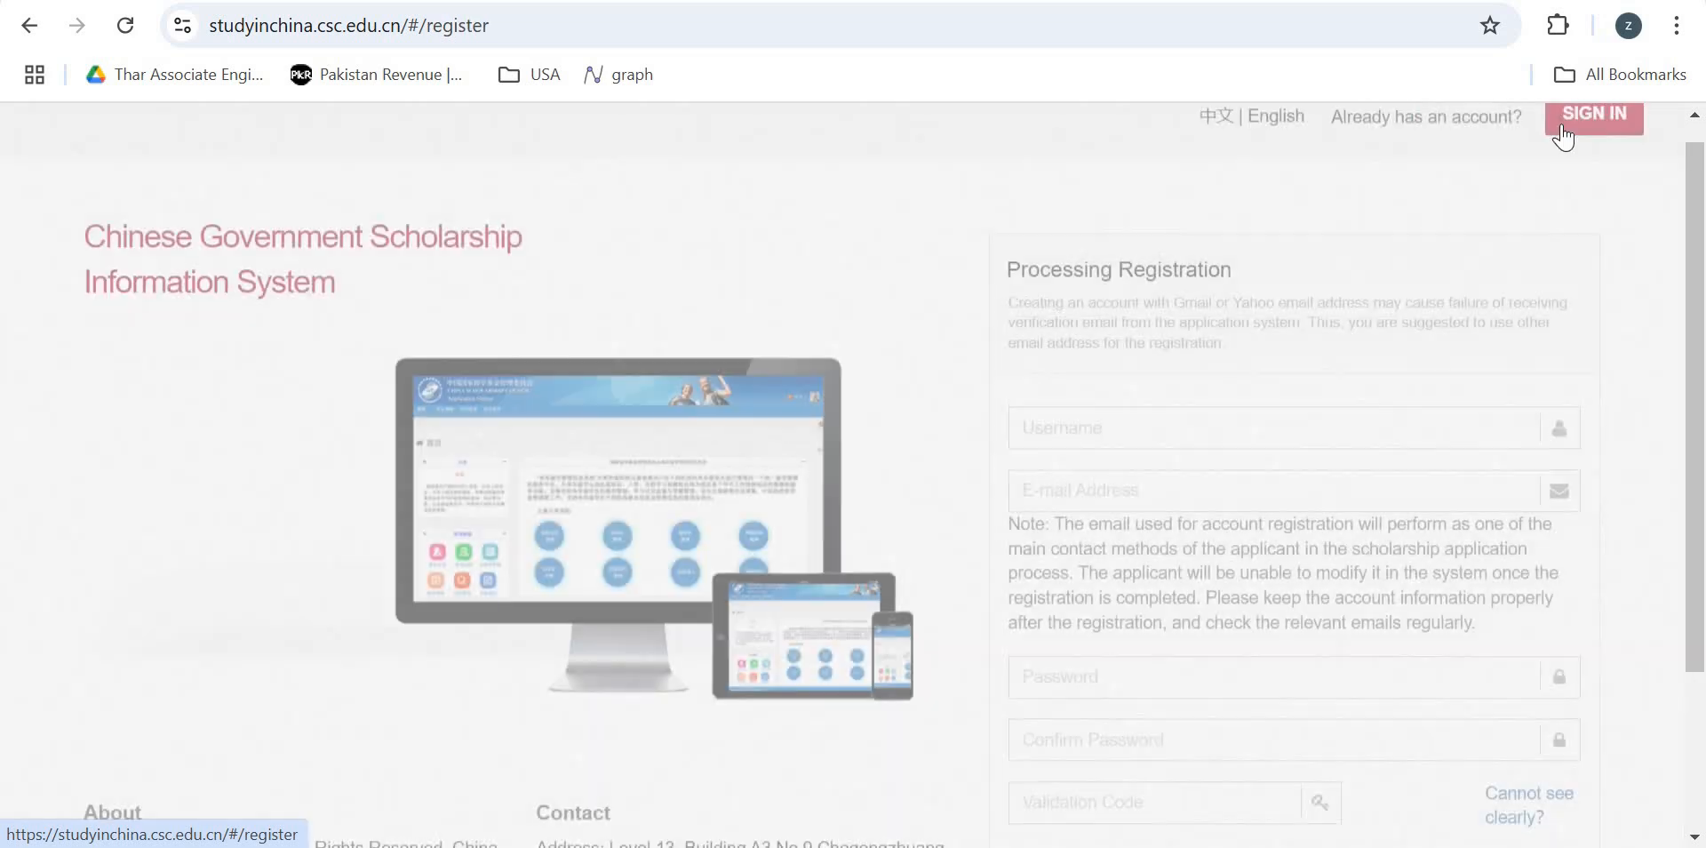
{"action": "scroll", "coordinate": [1249, 333], "scroll_direction": "down", "scroll_amount": 3}
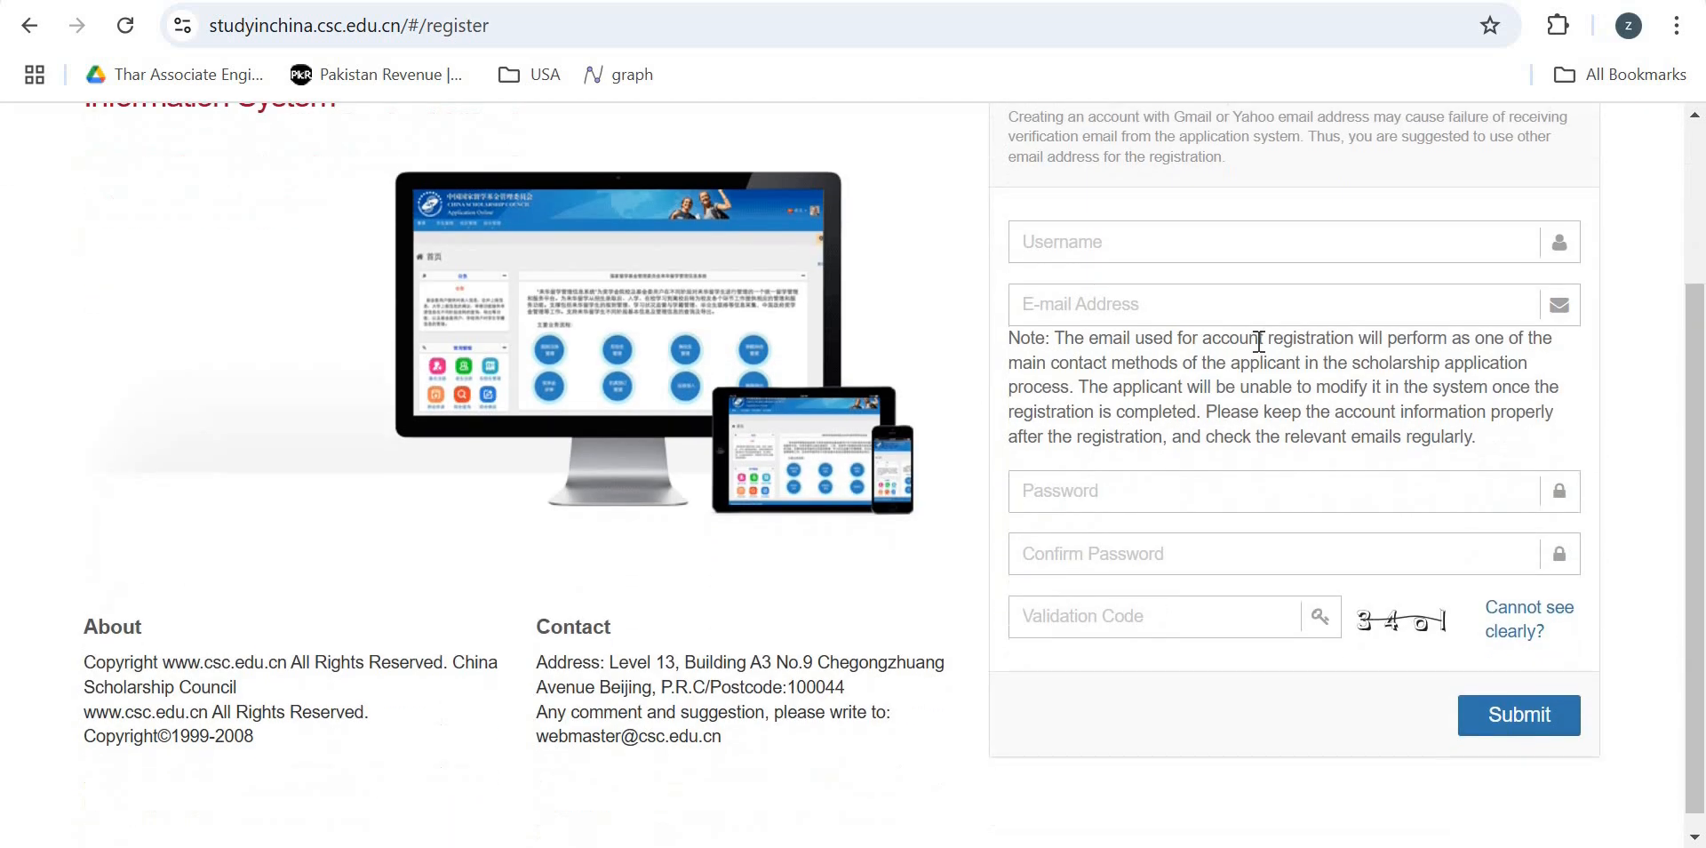
{"action": "left_click", "coordinate": [1104, 239]}
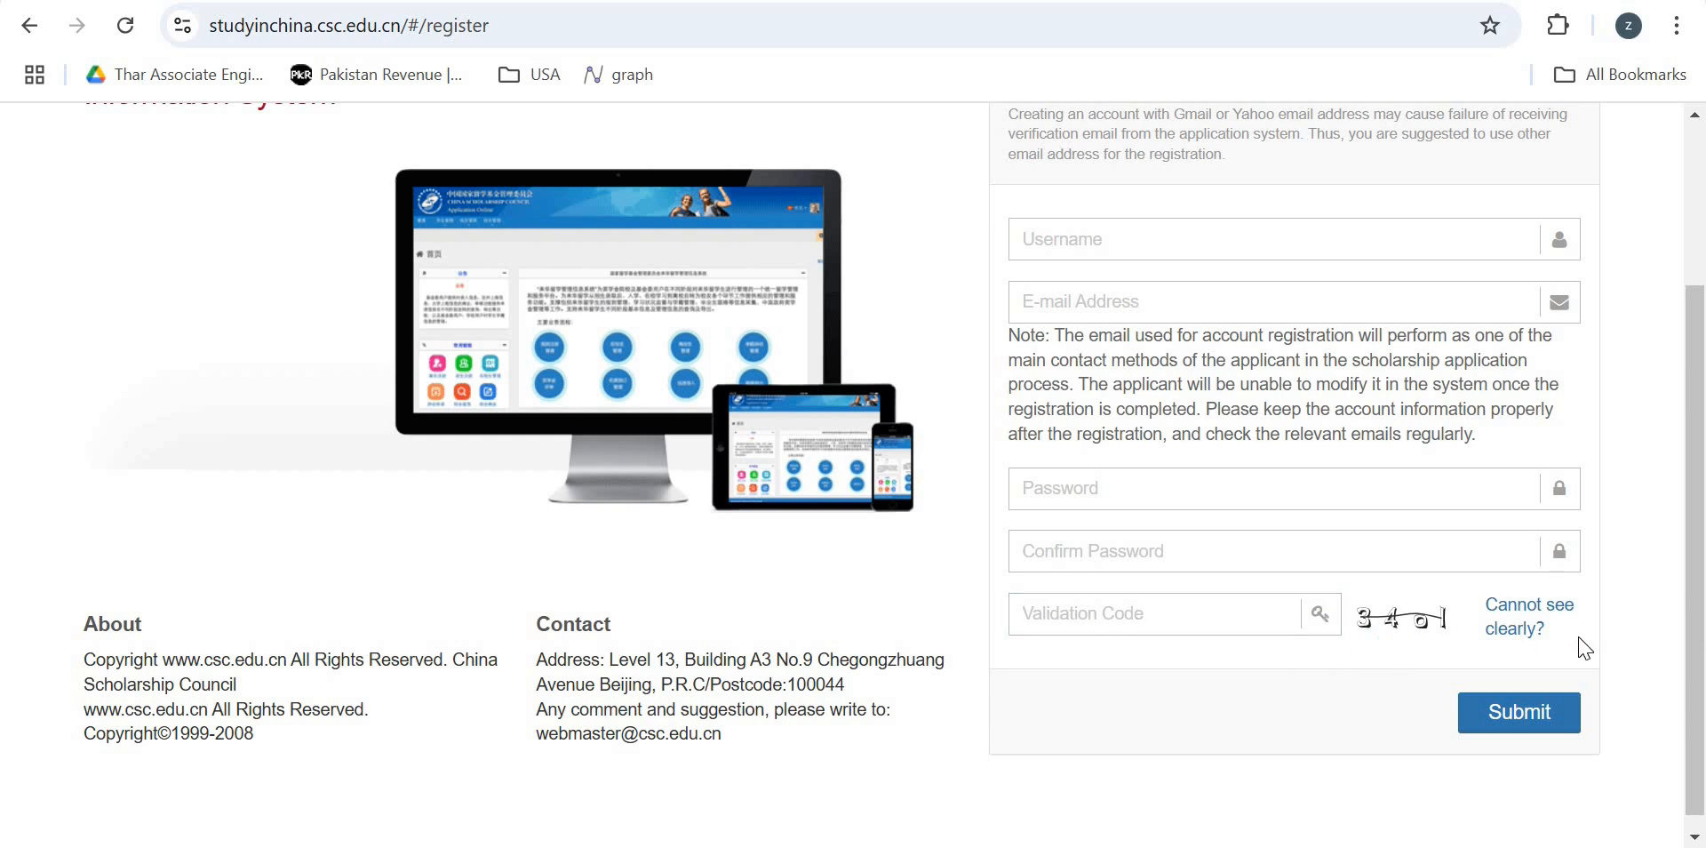
{"action": "left_click", "coordinate": [1151, 629]}
{"action": "scroll", "coordinate": [1013, 706], "scroll_direction": "up", "scroll_amount": 3}
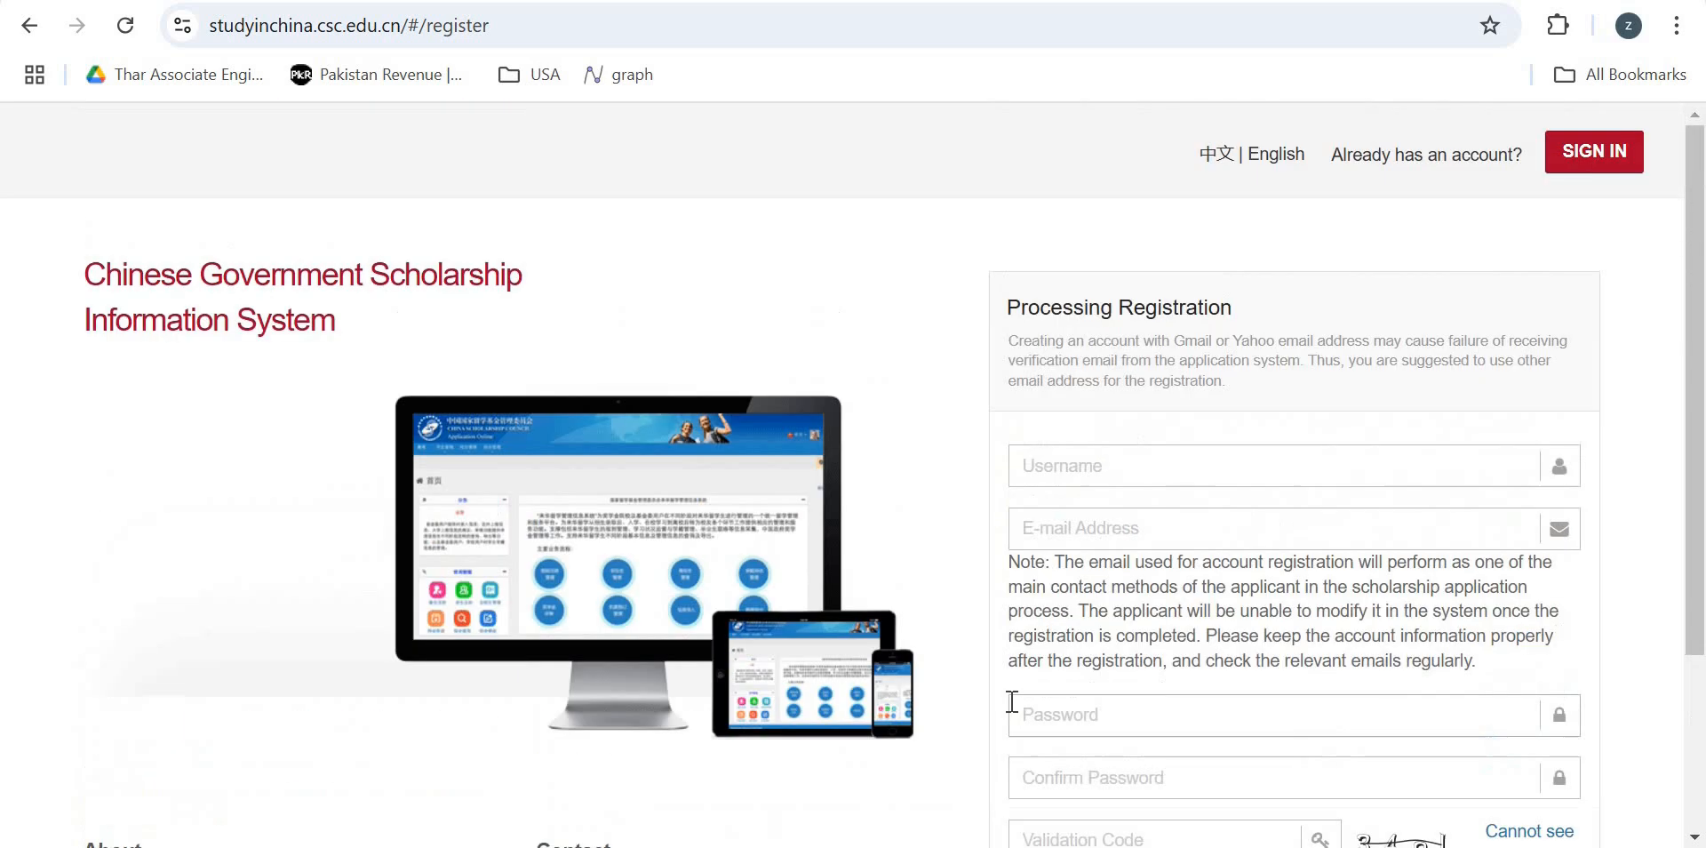
Return to the login page and sign in with the account's e-mail or username, password and validation code.
{"action": "left_click", "coordinate": [1599, 151]}
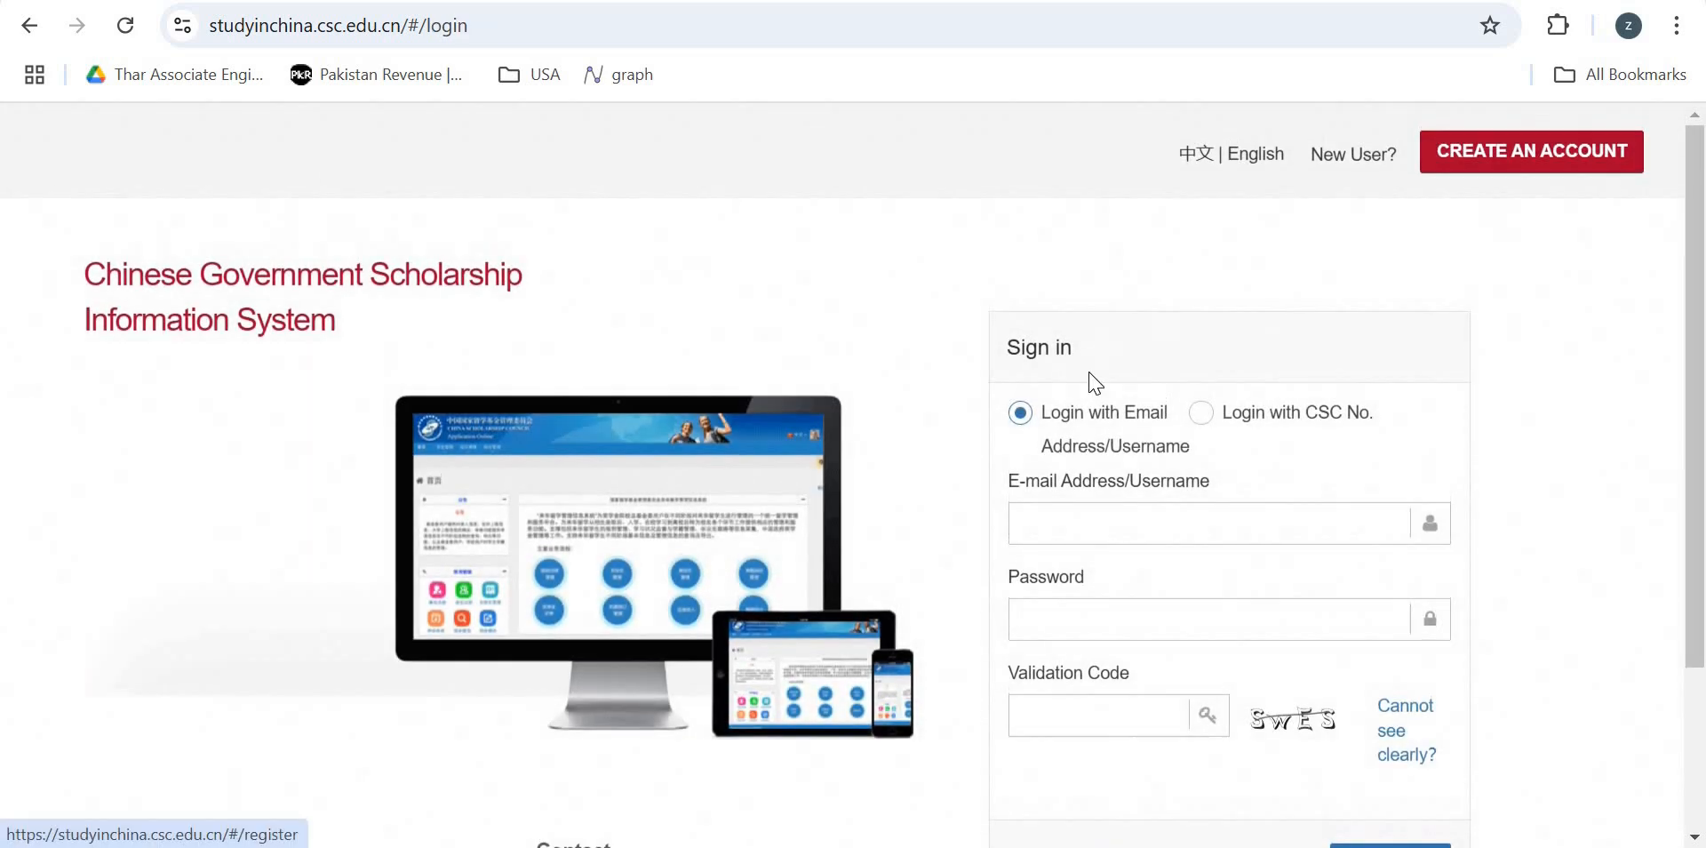
{"action": "scroll", "coordinate": [1359, 216], "scroll_direction": "down", "scroll_amount": 2}
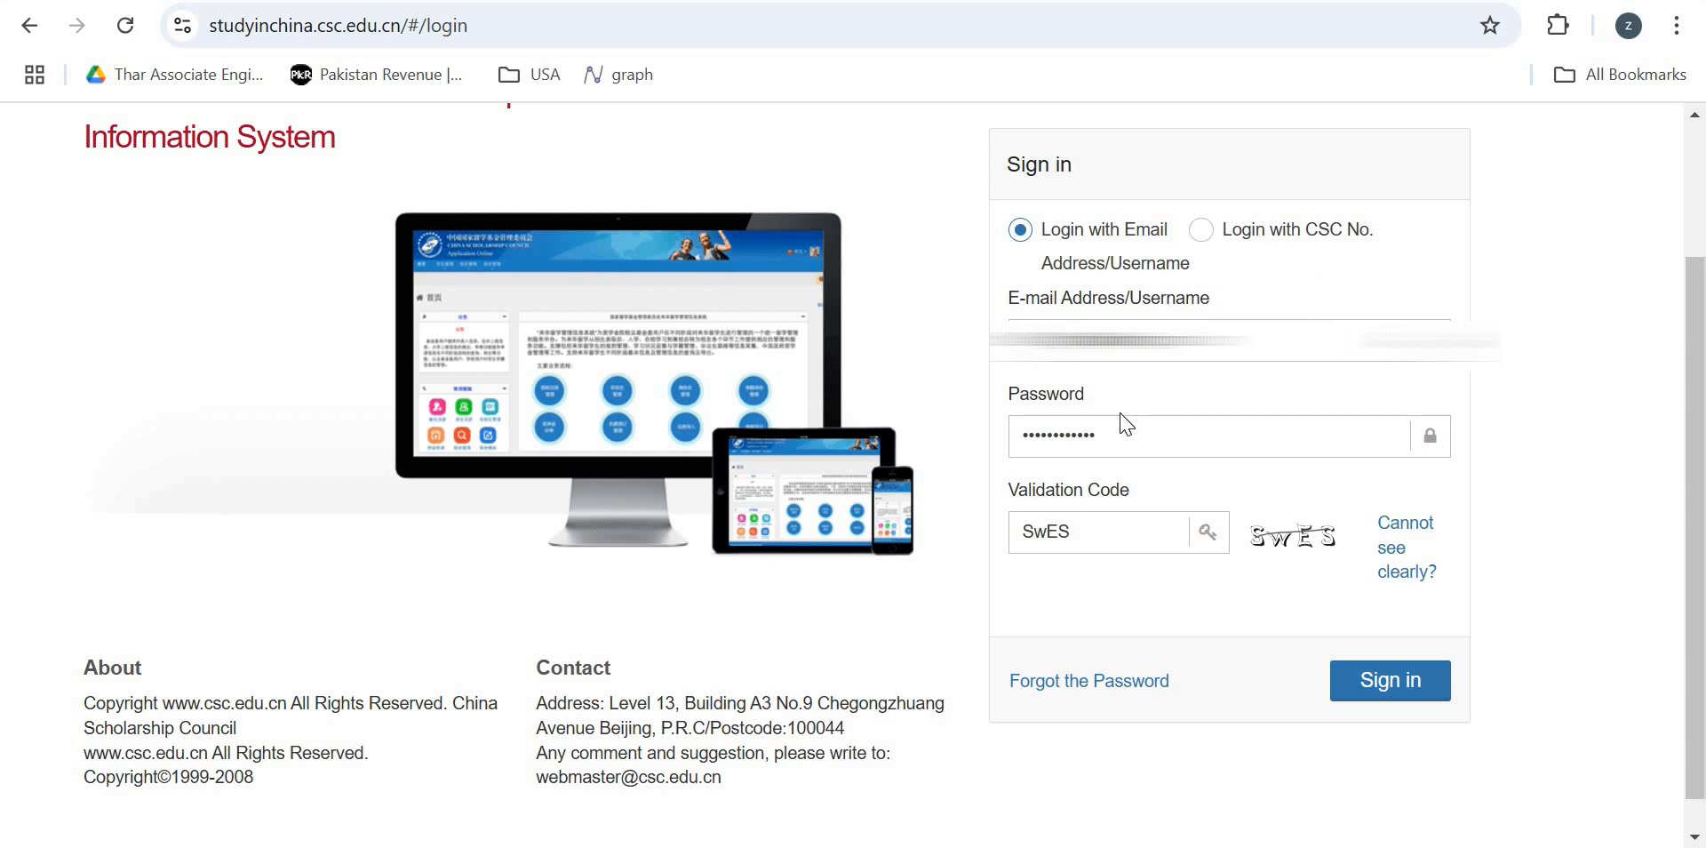
{"action": "left_click", "coordinate": [1210, 343]}
{"action": "left_click", "coordinate": [1396, 687]}
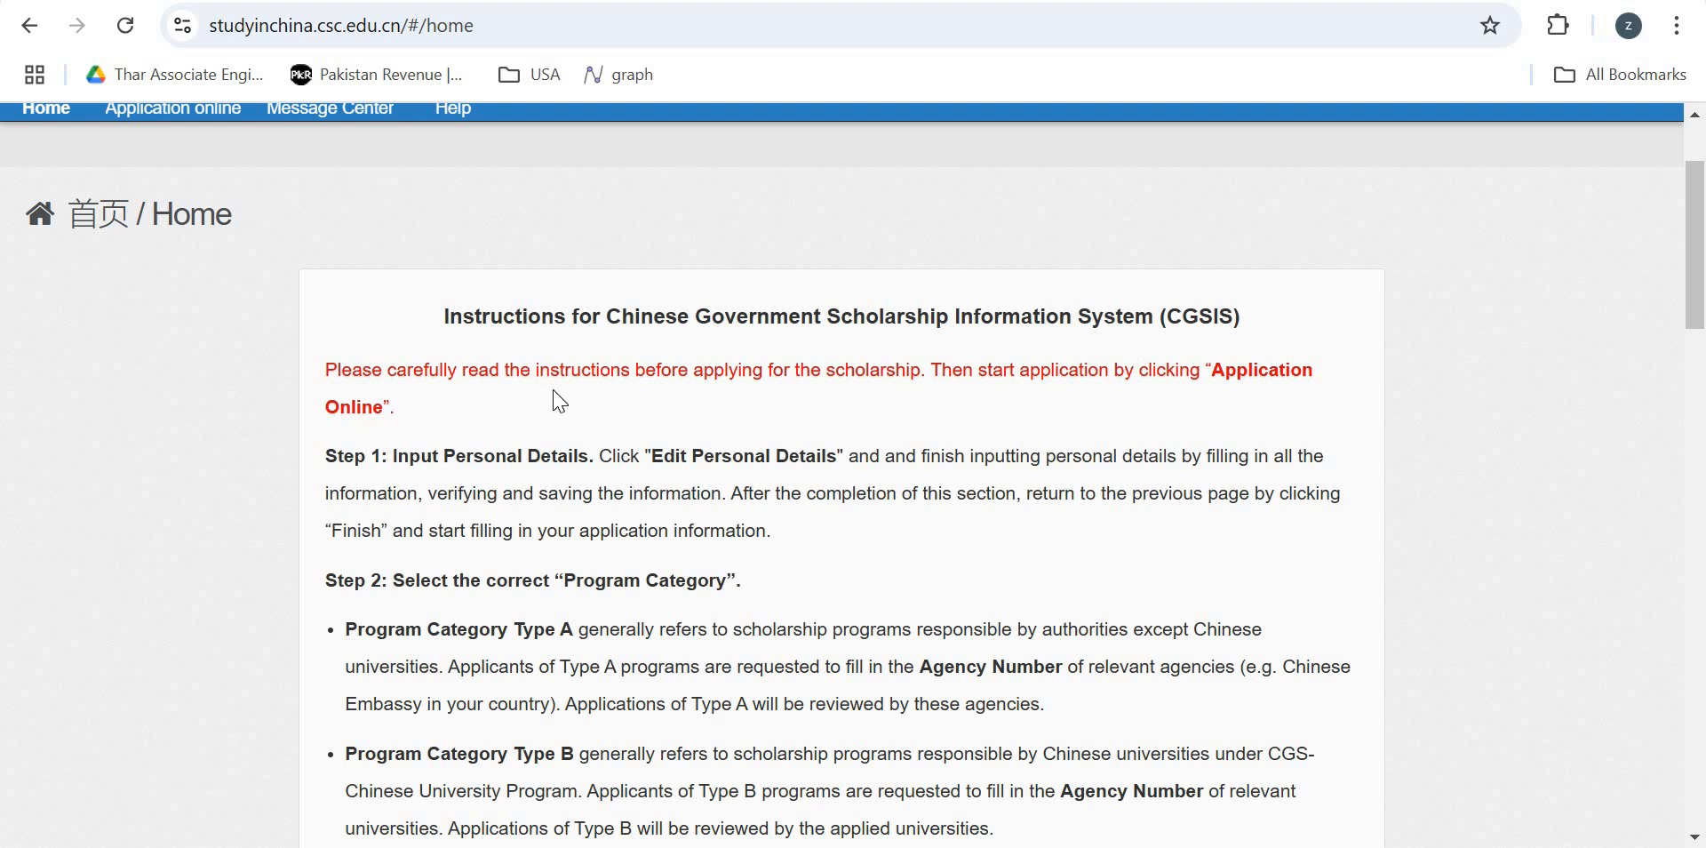
Read the CGSIS instructions through Step 7, checking the program category and agency number against the HEC scholarship page.
{"action": "scroll", "coordinate": [560, 402], "scroll_direction": "down", "scroll_amount": 3}
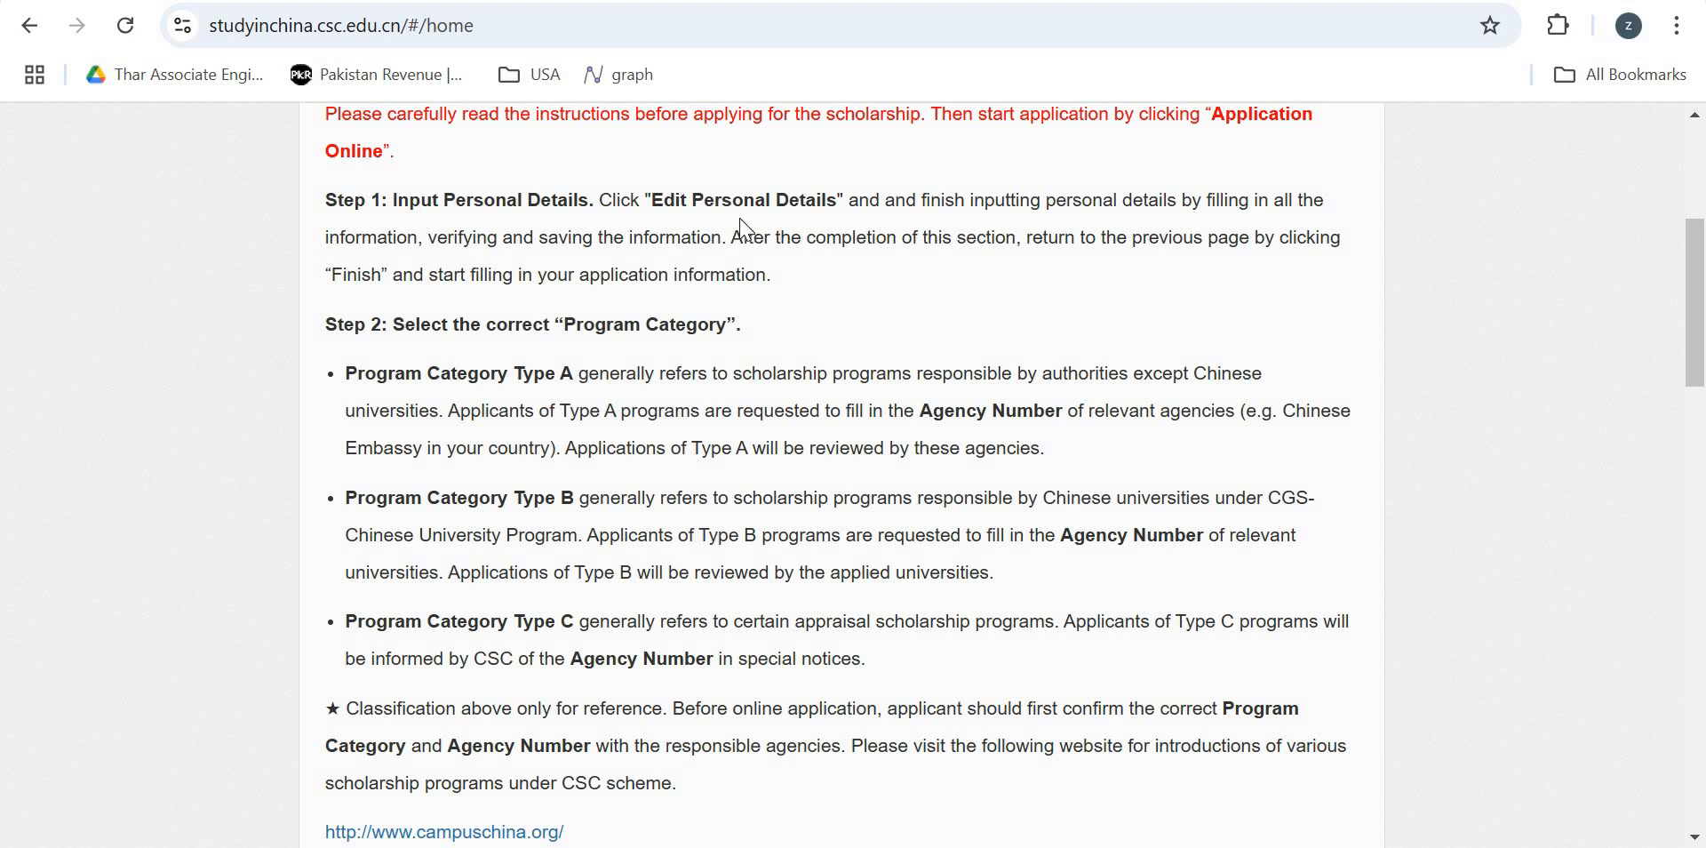
{"action": "scroll", "coordinate": [744, 235], "scroll_direction": "up", "scroll_amount": 1}
{"action": "scroll", "coordinate": [744, 236], "scroll_direction": "down", "scroll_amount": 2}
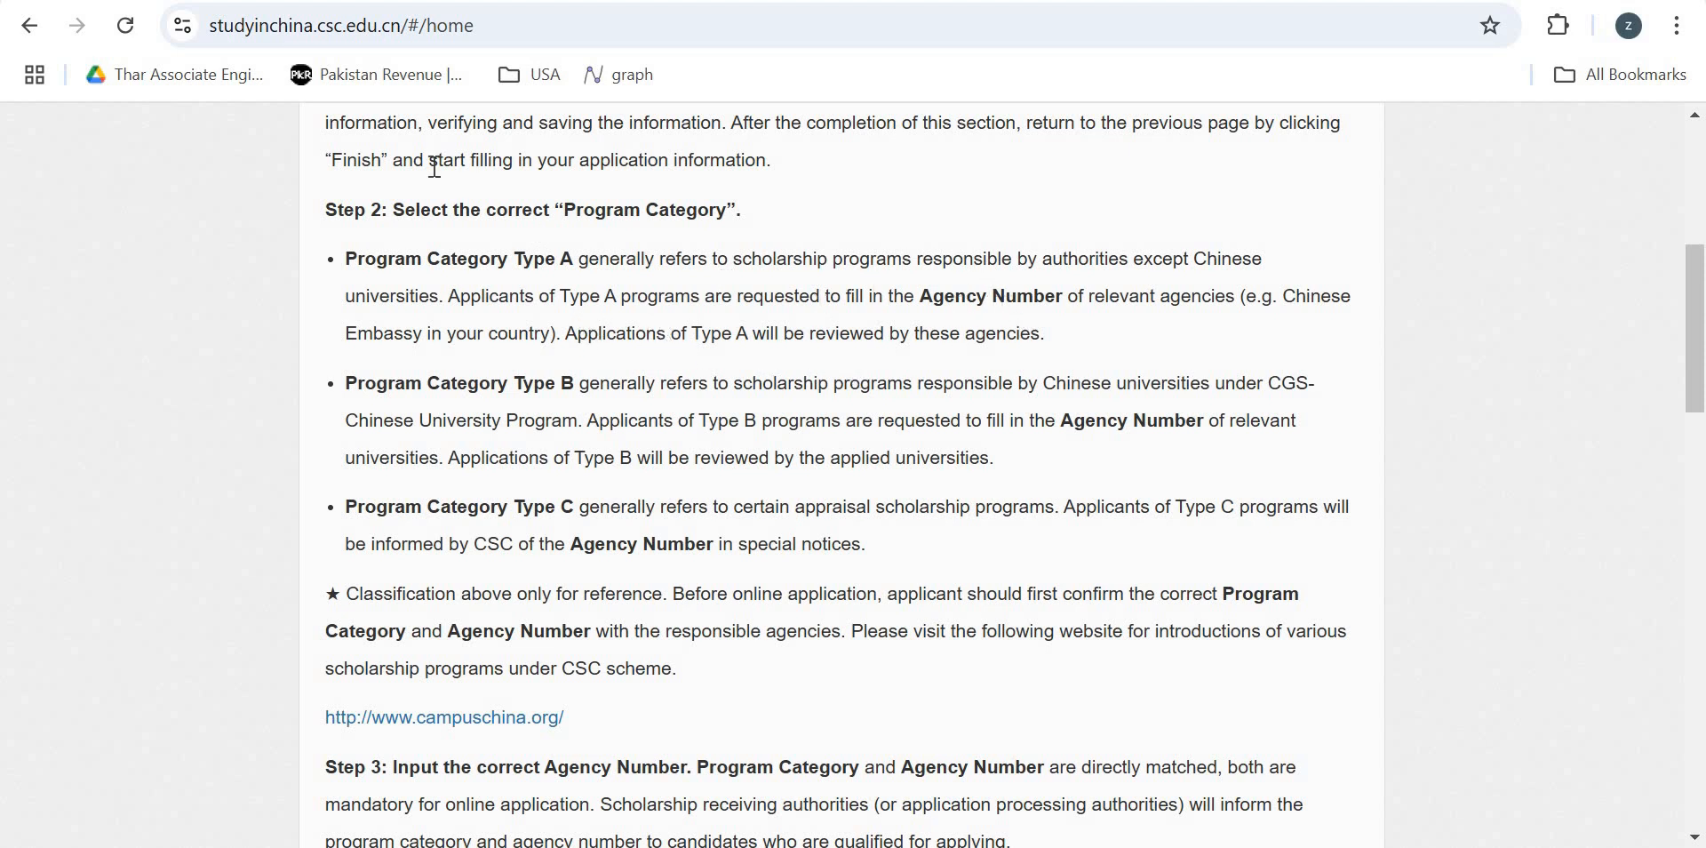
{"action": "left_click", "coordinate": [45, 28]}
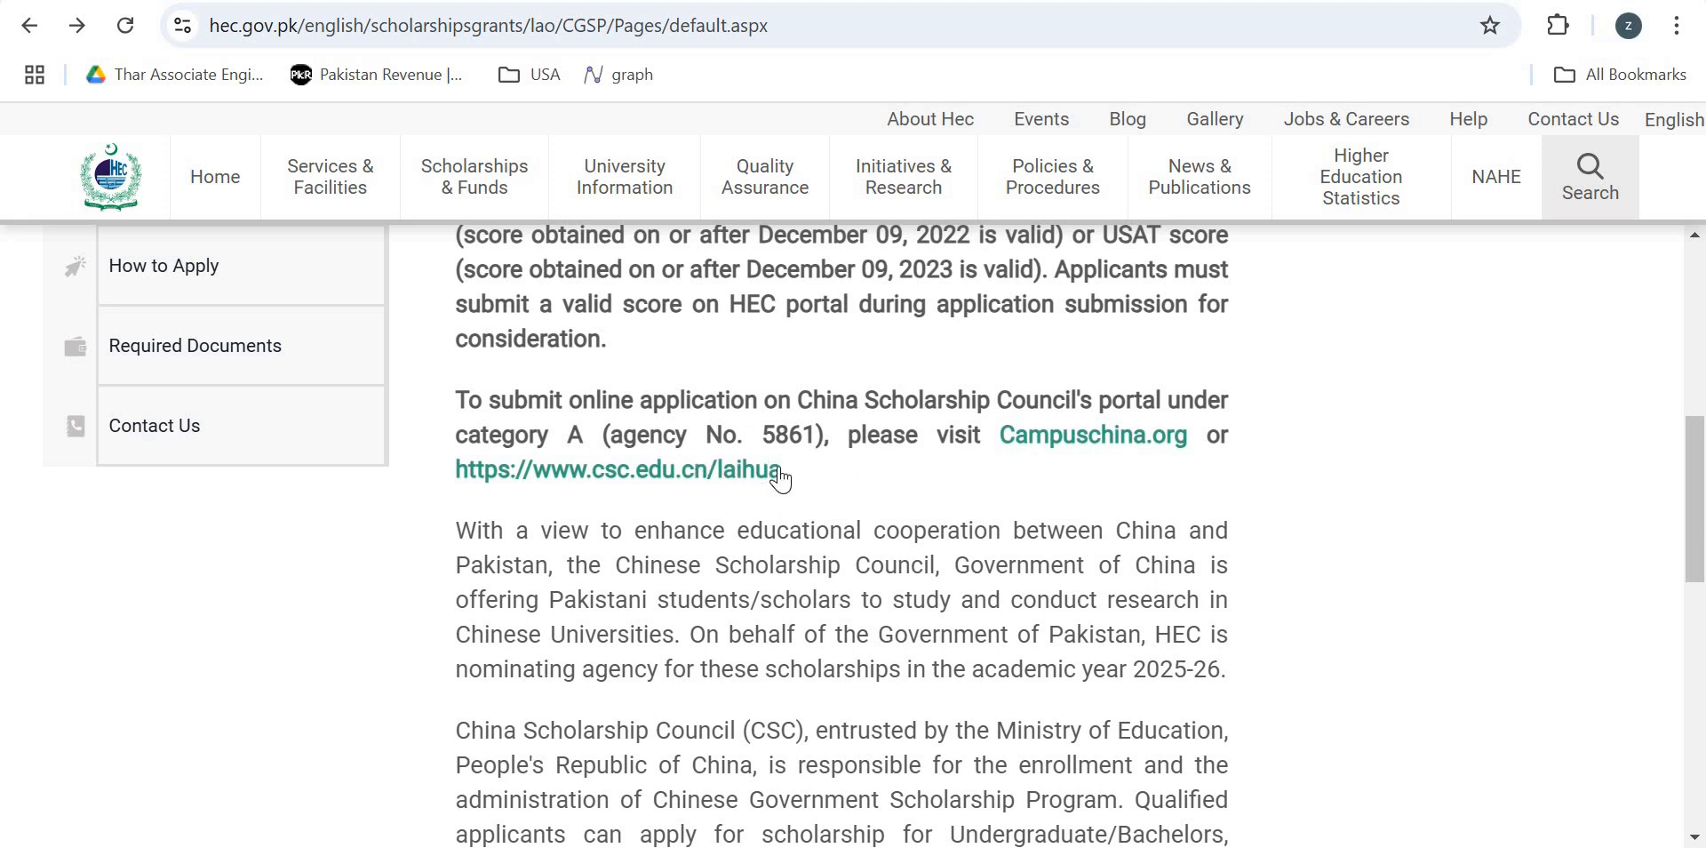
{"action": "mouse_move", "coordinate": [891, 206]}
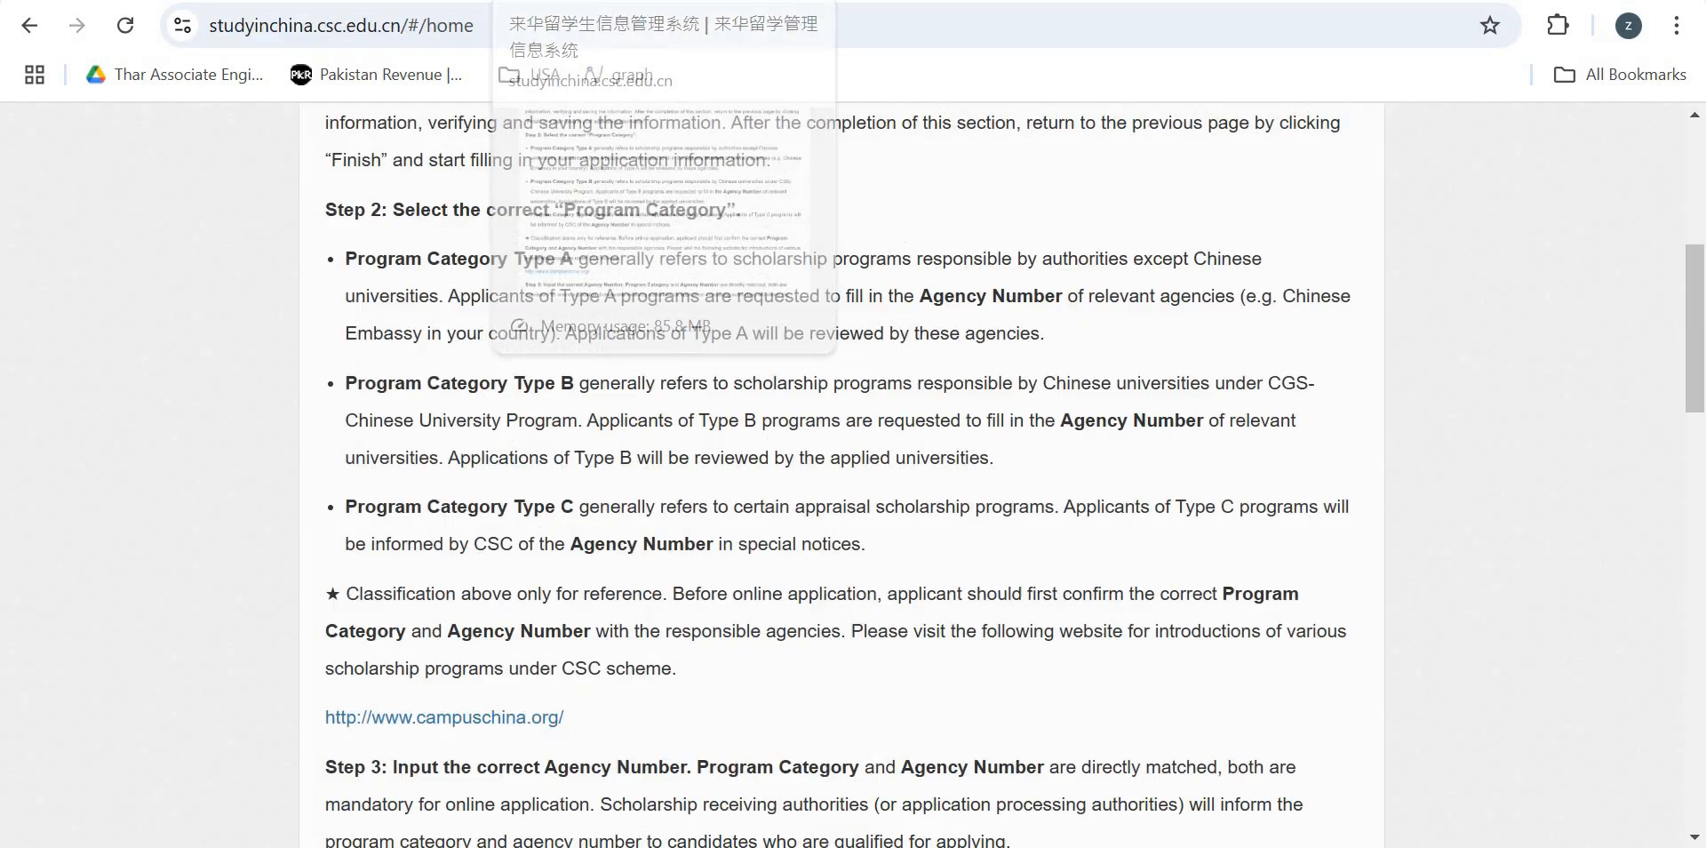
{"action": "scroll", "coordinate": [575, 415], "scroll_direction": "down", "scroll_amount": 5}
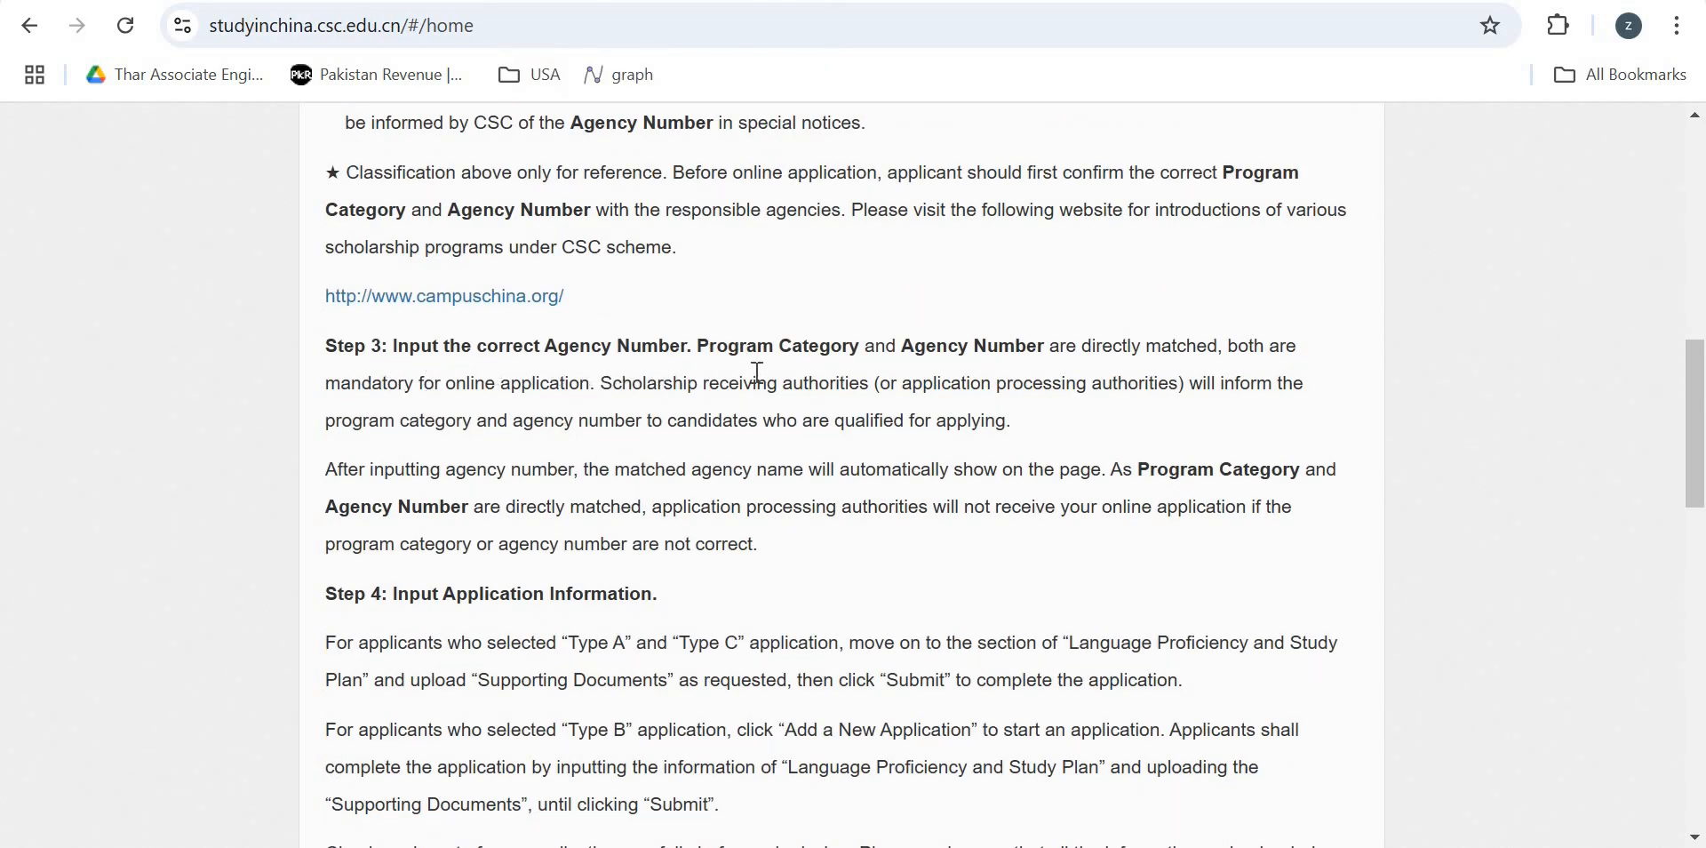
{"action": "scroll", "coordinate": [664, 492], "scroll_direction": "down", "scroll_amount": 2}
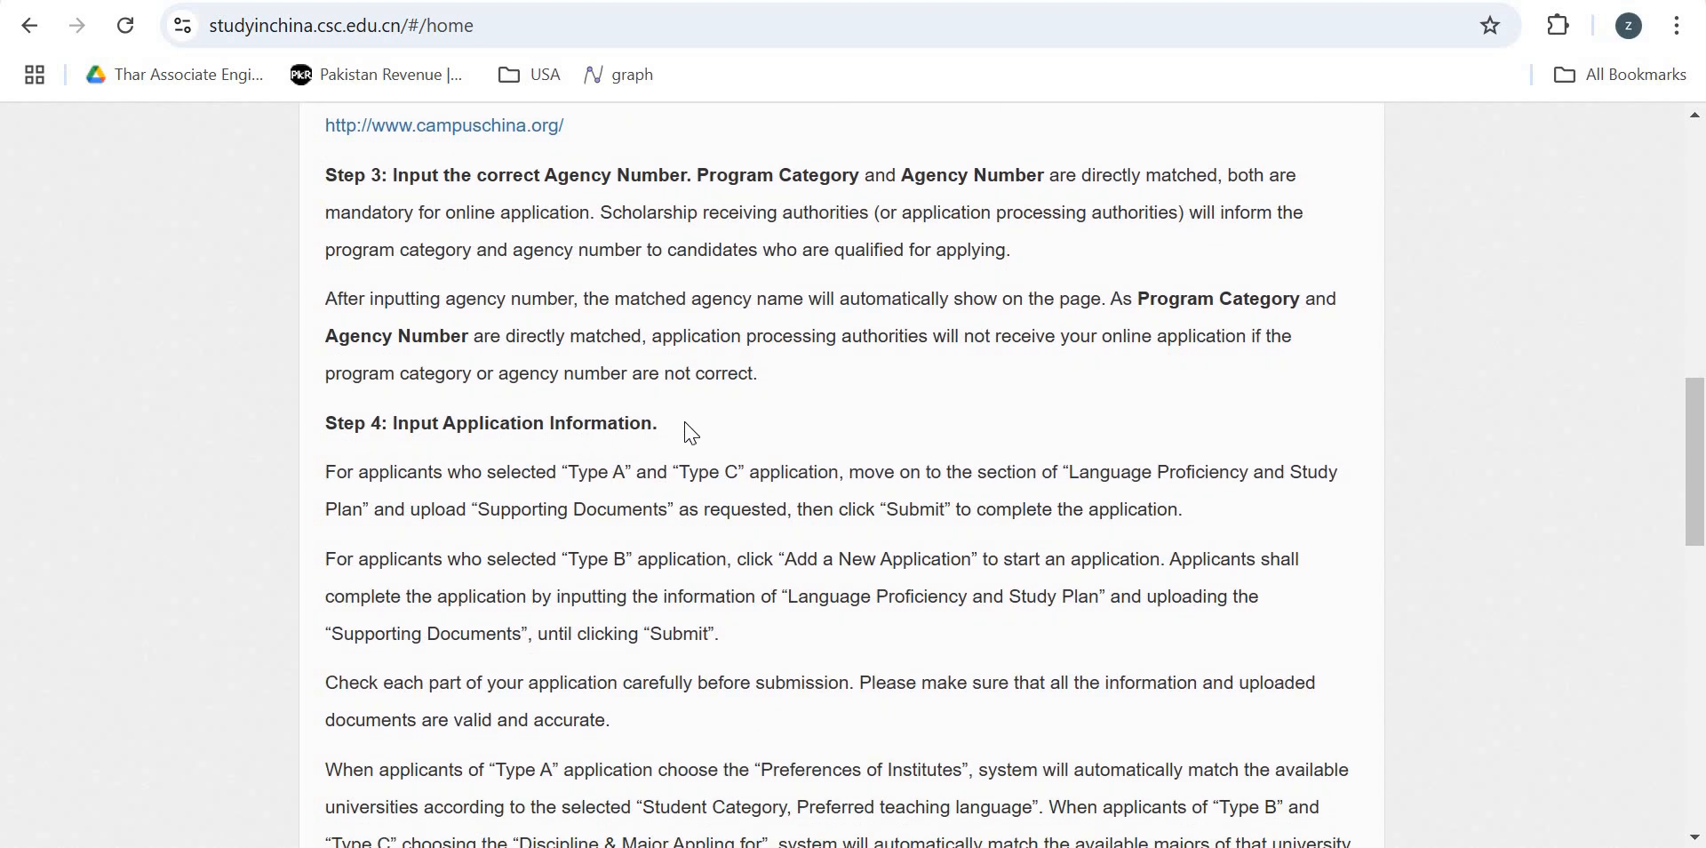
{"action": "scroll", "coordinate": [692, 433], "scroll_direction": "down", "scroll_amount": 4}
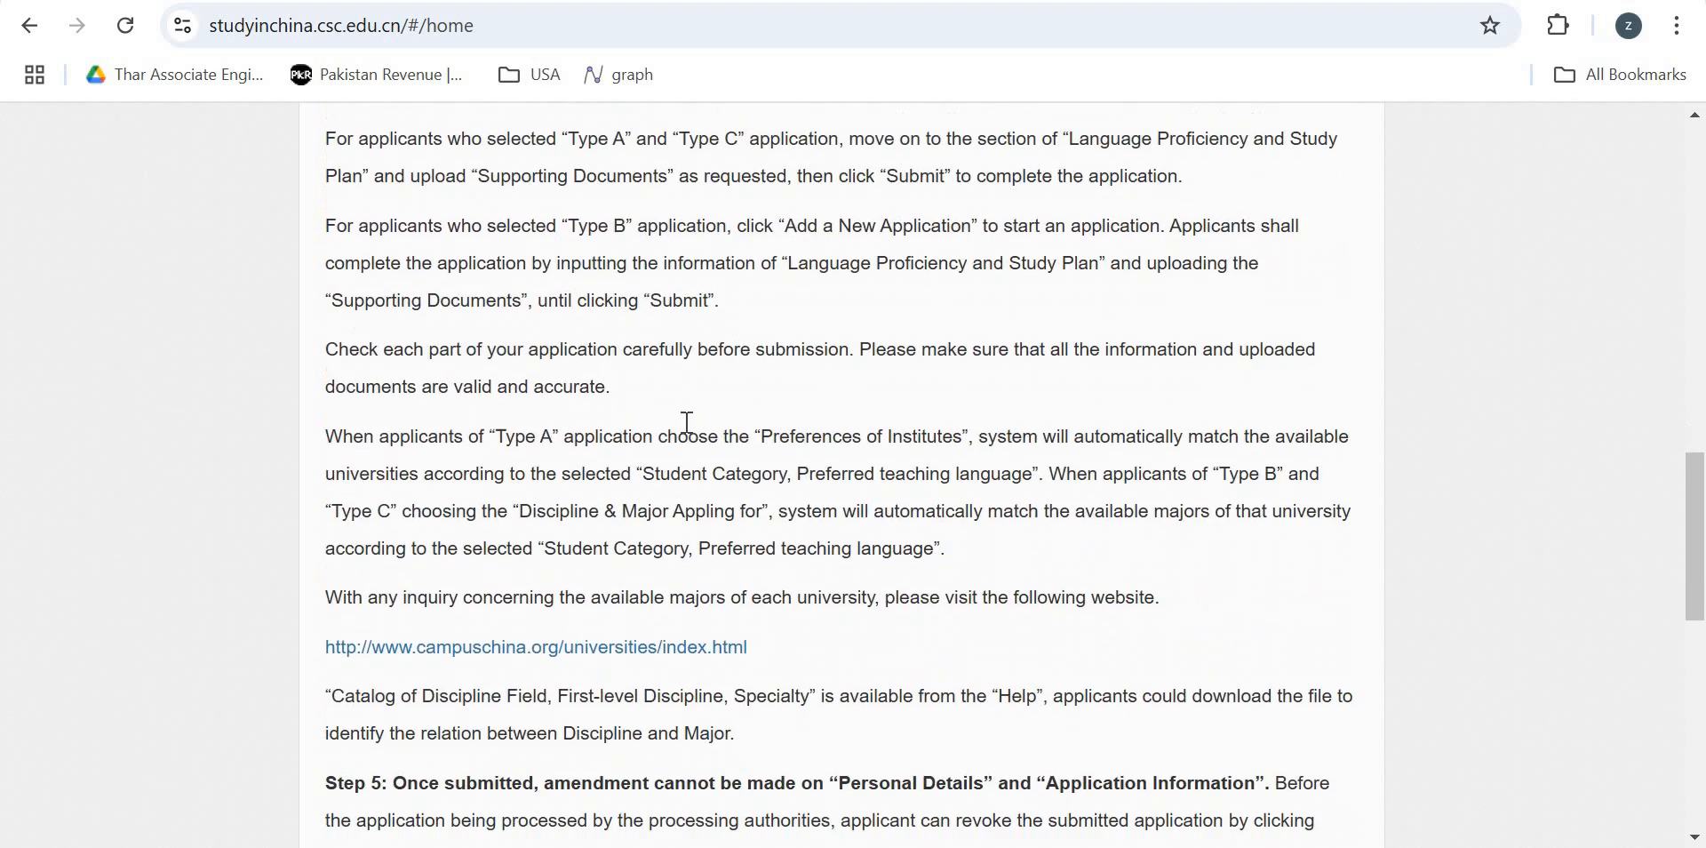
{"action": "scroll", "coordinate": [687, 423], "scroll_direction": "down", "scroll_amount": 4}
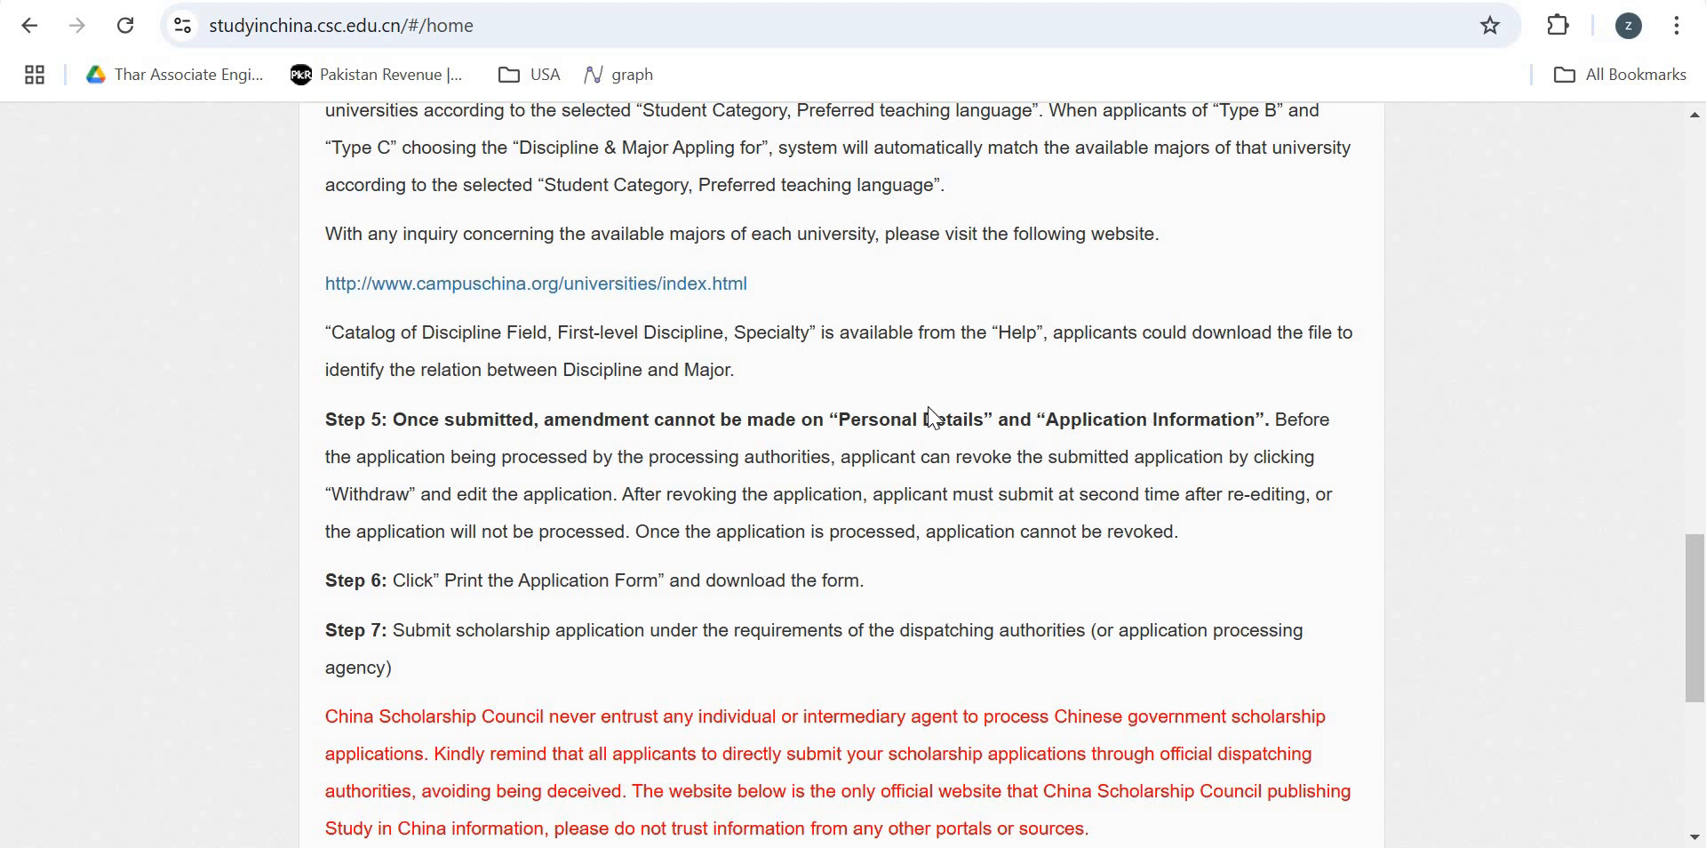
{"action": "scroll", "coordinate": [835, 531], "scroll_direction": "down", "scroll_amount": 4}
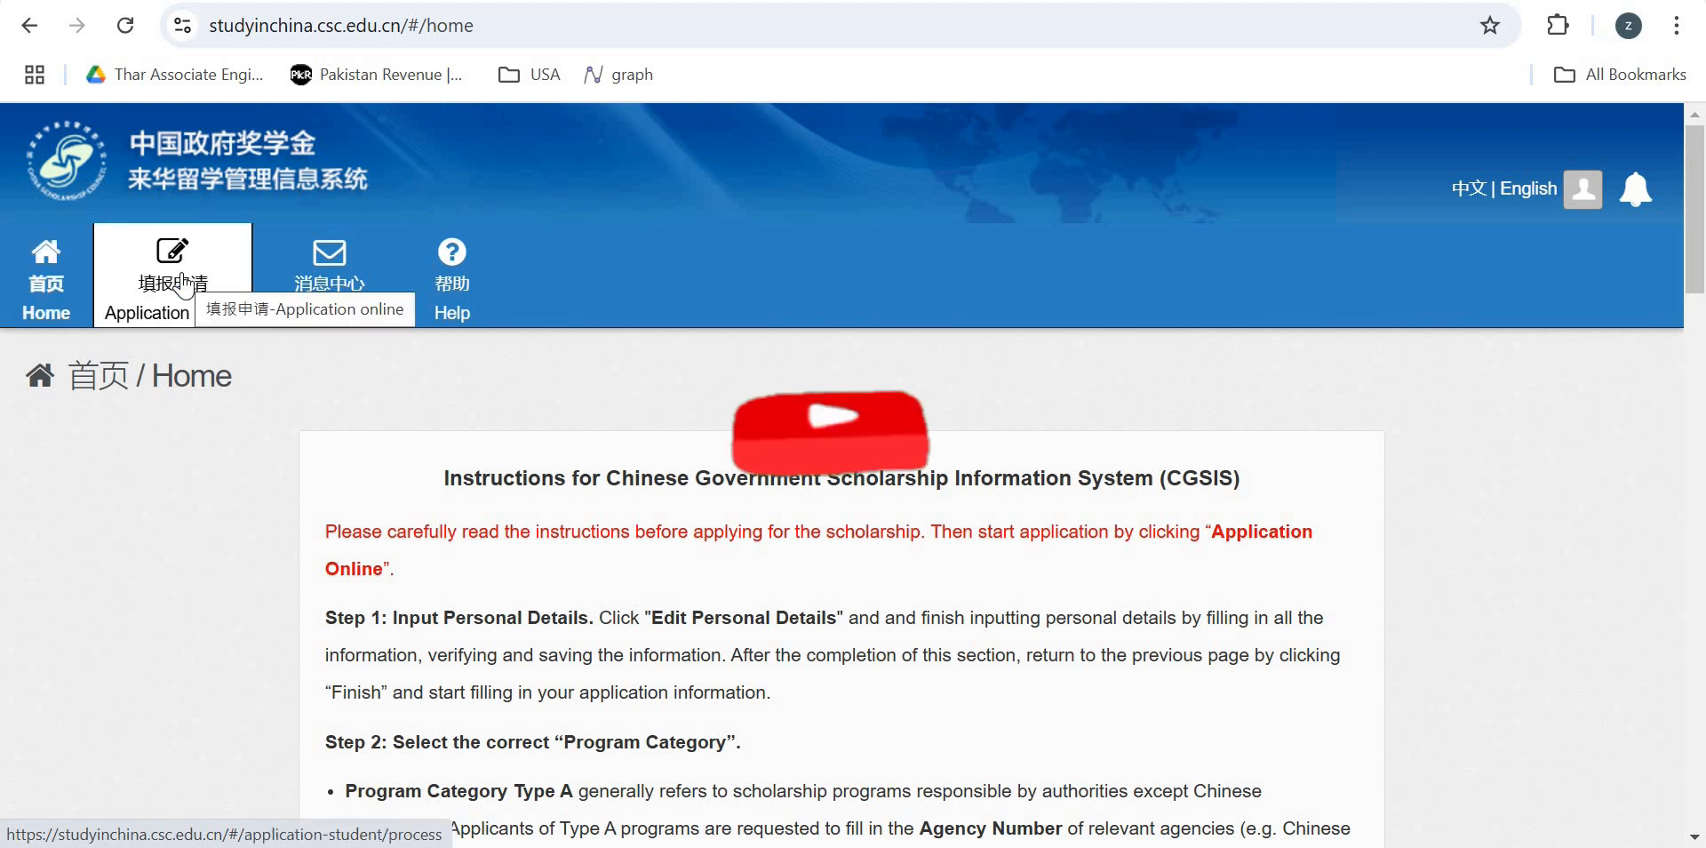
Go to the online application, review its sections and open the personal details for editing.
{"action": "left_click", "coordinate": [182, 285]}
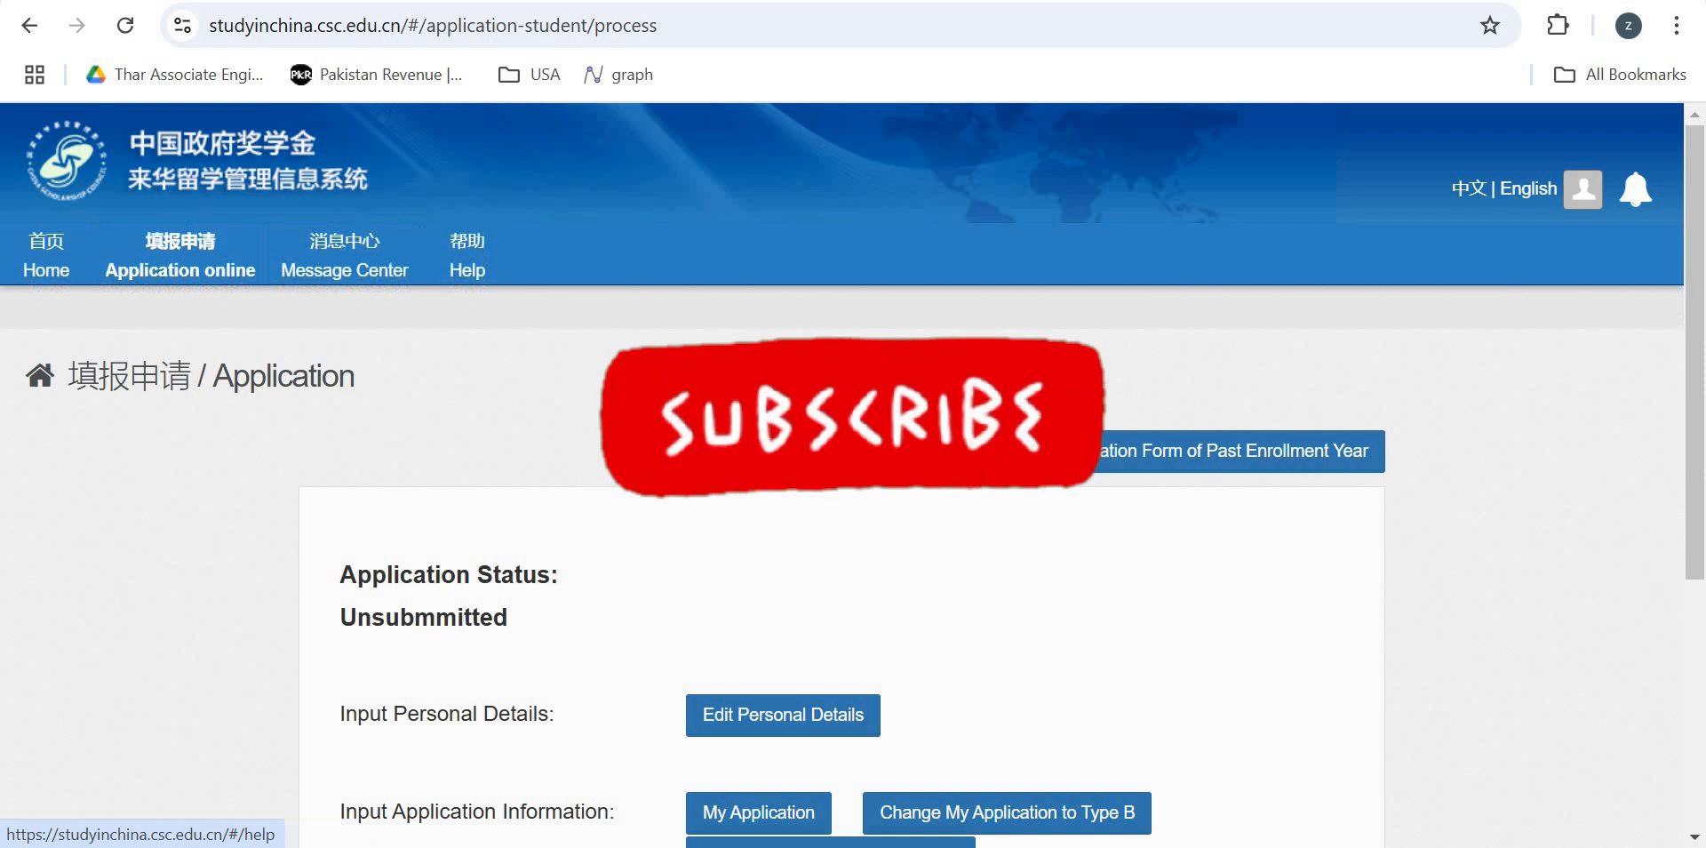
{"action": "scroll", "coordinate": [852, 480], "scroll_direction": "down", "scroll_amount": 2}
{"action": "scroll", "coordinate": [658, 430], "scroll_direction": "down", "scroll_amount": 2}
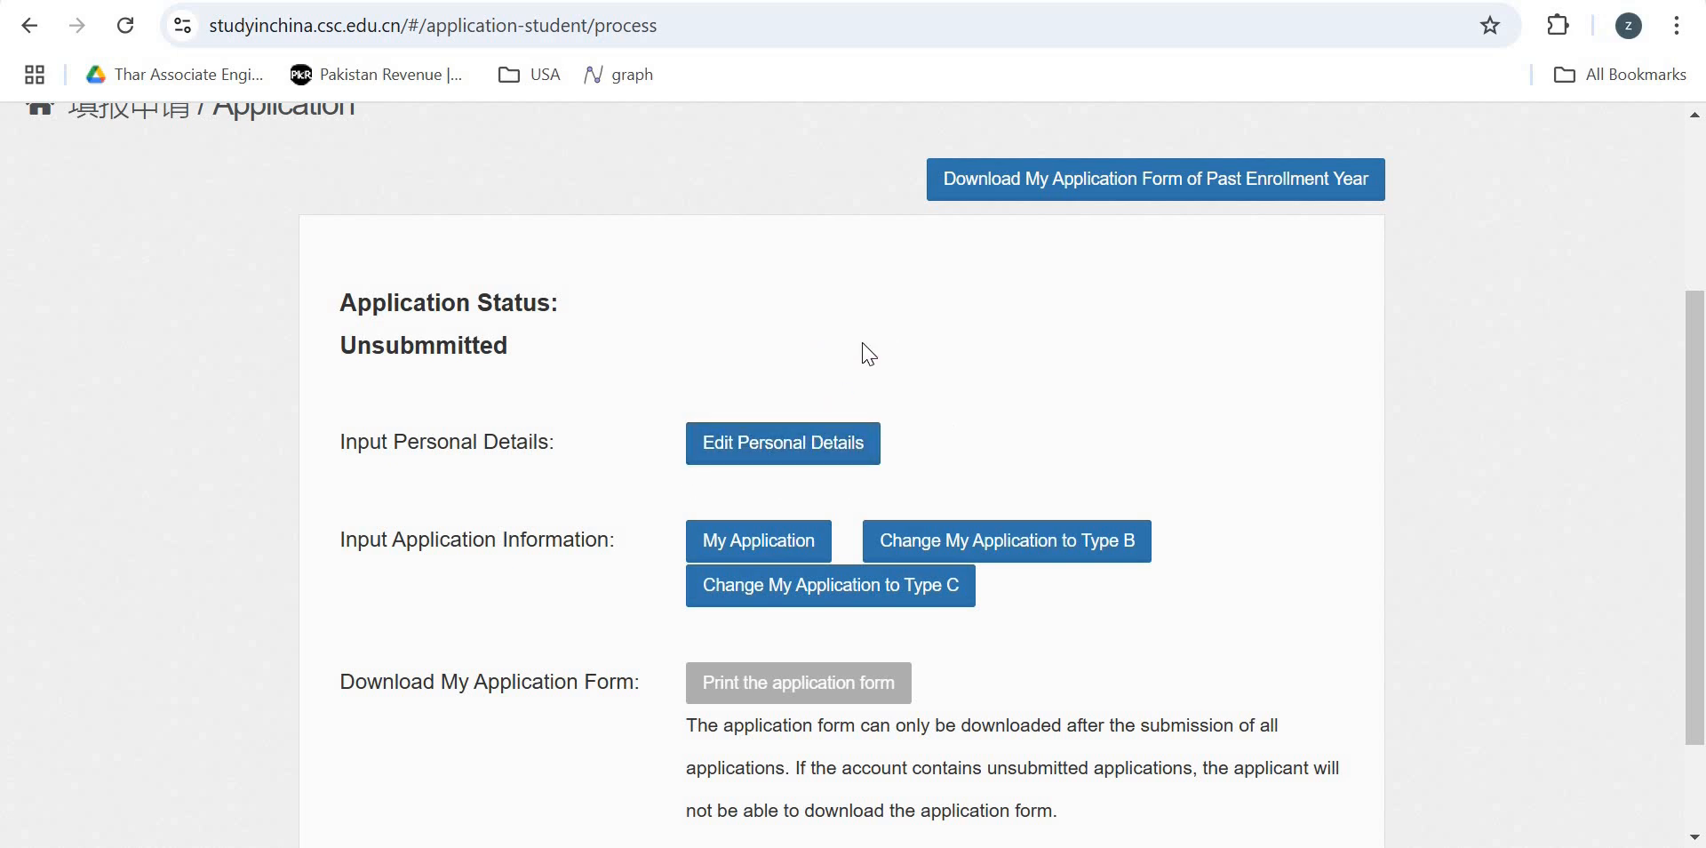
{"action": "scroll", "coordinate": [869, 354], "scroll_direction": "down", "scroll_amount": 1}
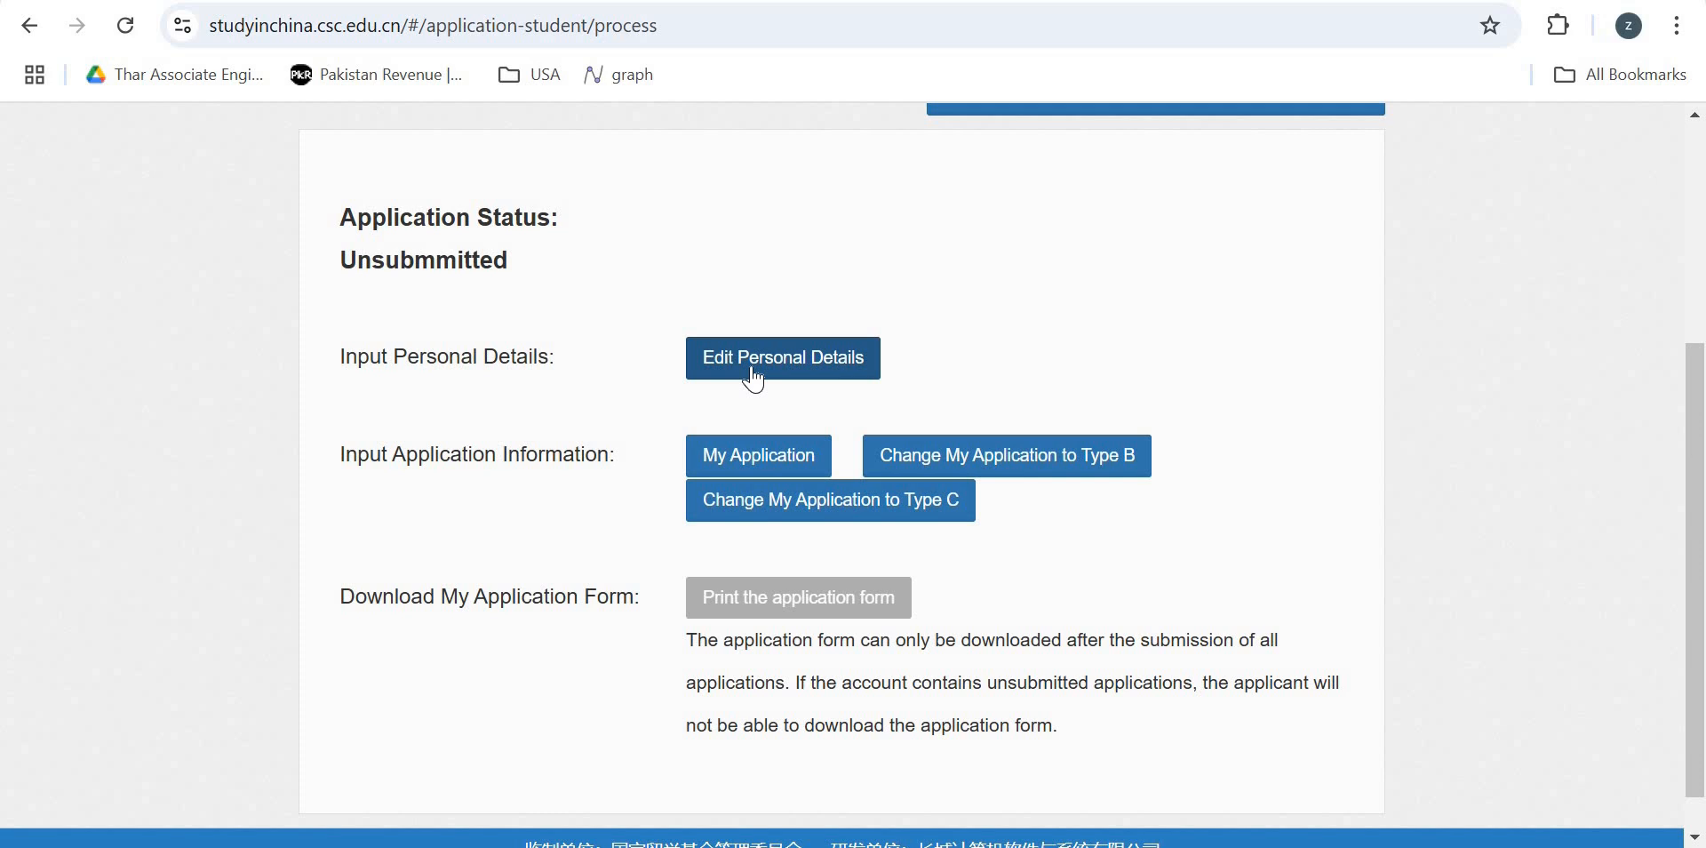
{"action": "left_click", "coordinate": [797, 380]}
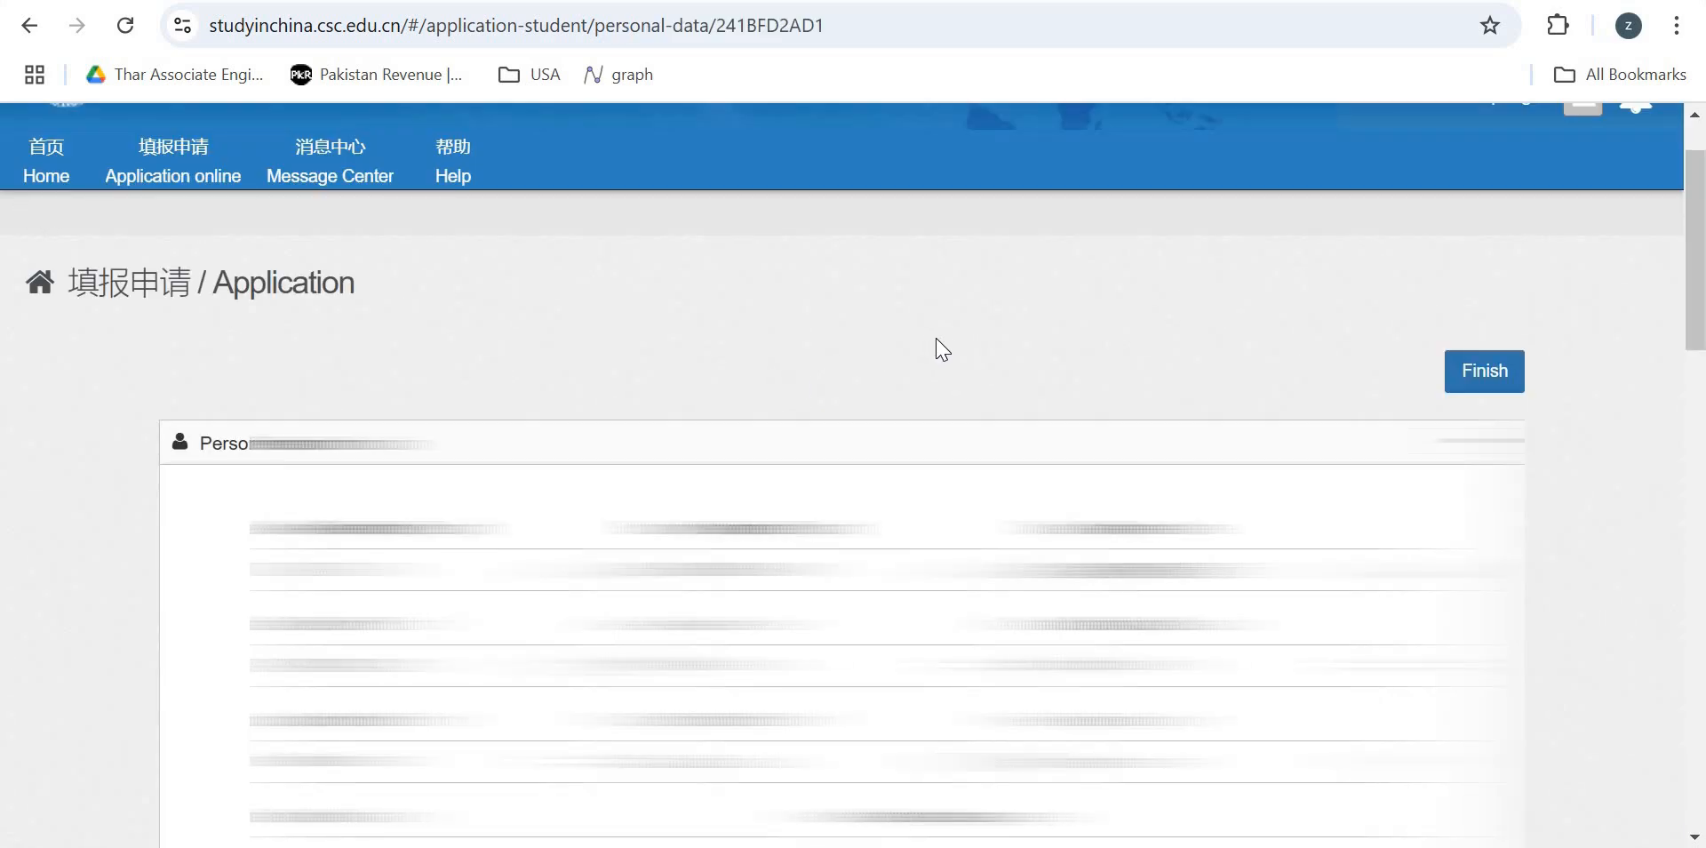
Review the personal details form, from the passport name fields through the contact fields to the sections further down.
{"action": "scroll", "coordinate": [751, 388], "scroll_direction": "down", "scroll_amount": 2}
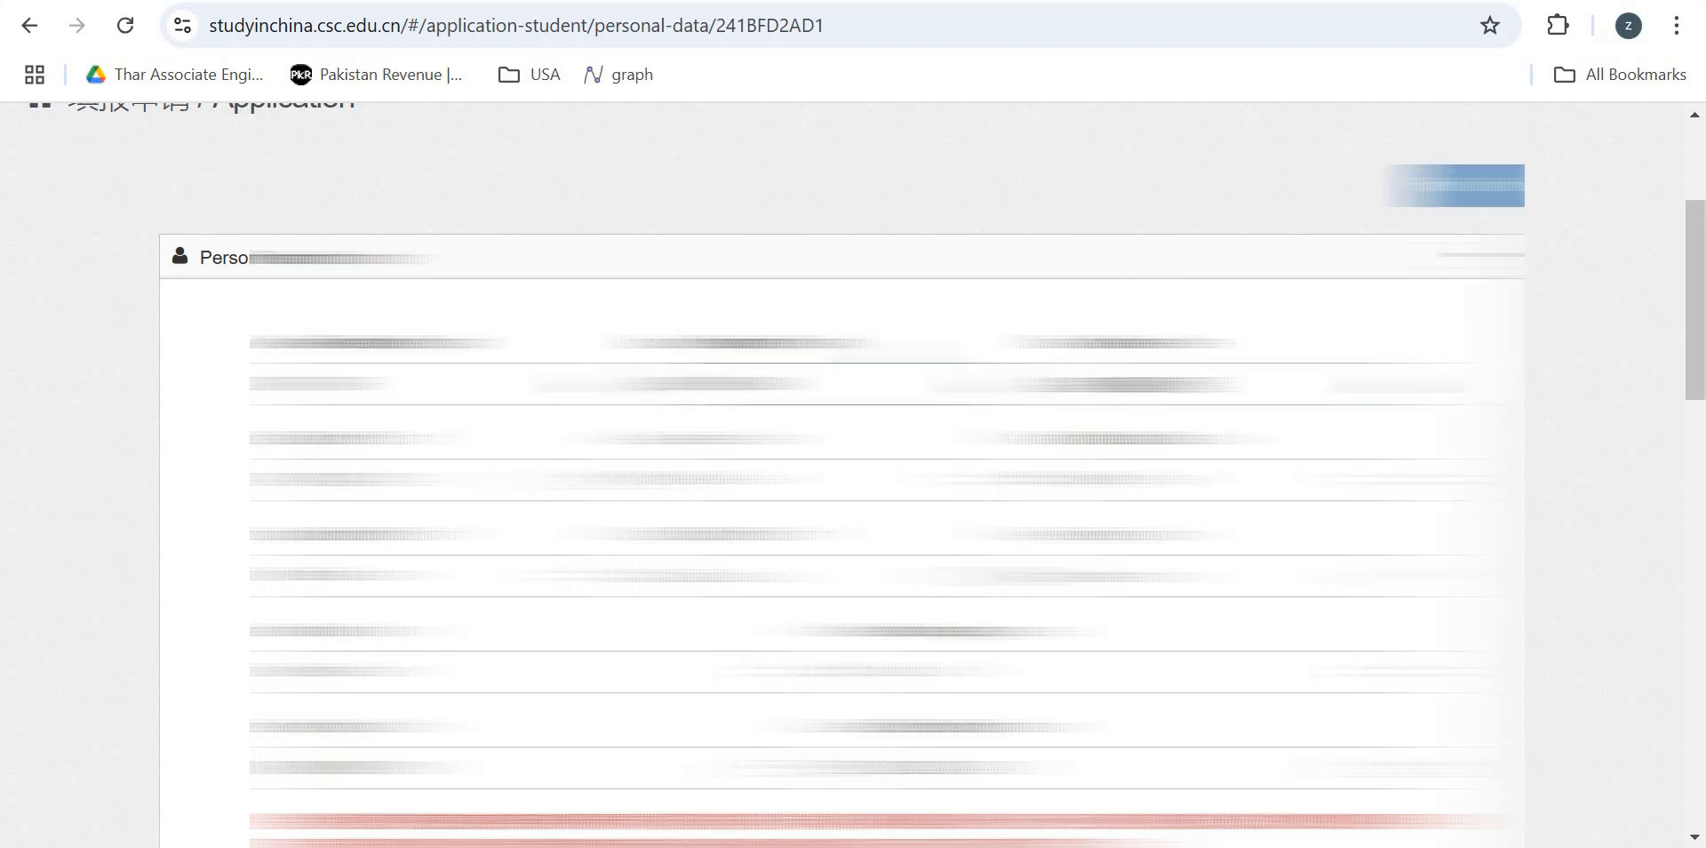
{"action": "scroll", "coordinate": [843, 480], "scroll_direction": "down", "scroll_amount": 1}
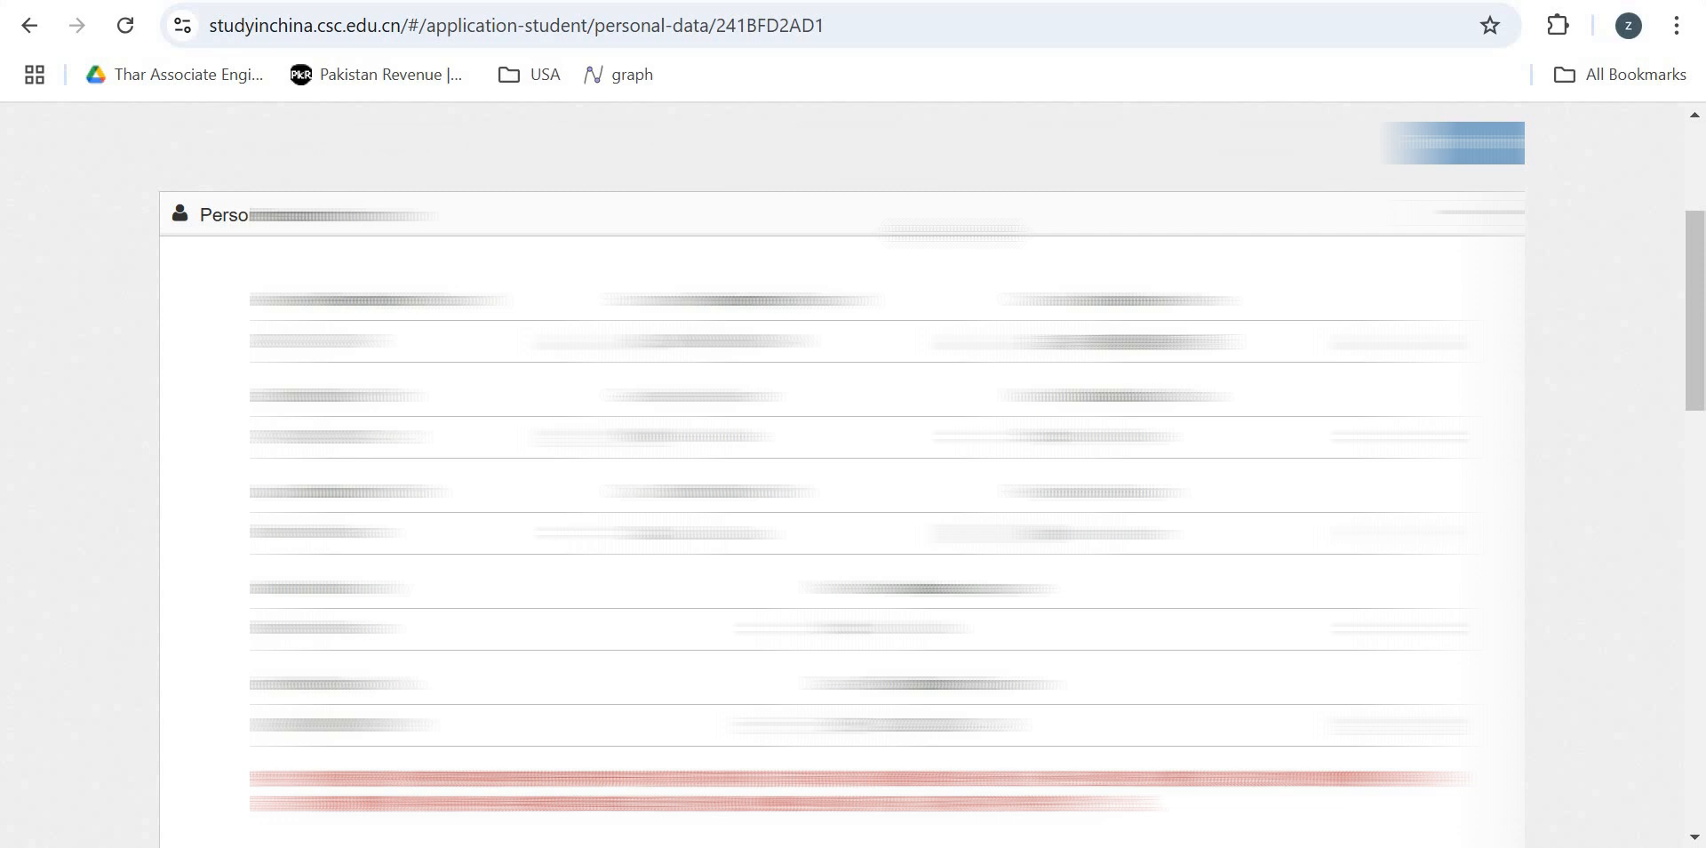
{"action": "scroll", "coordinate": [842, 479], "scroll_direction": "down", "scroll_amount": 4}
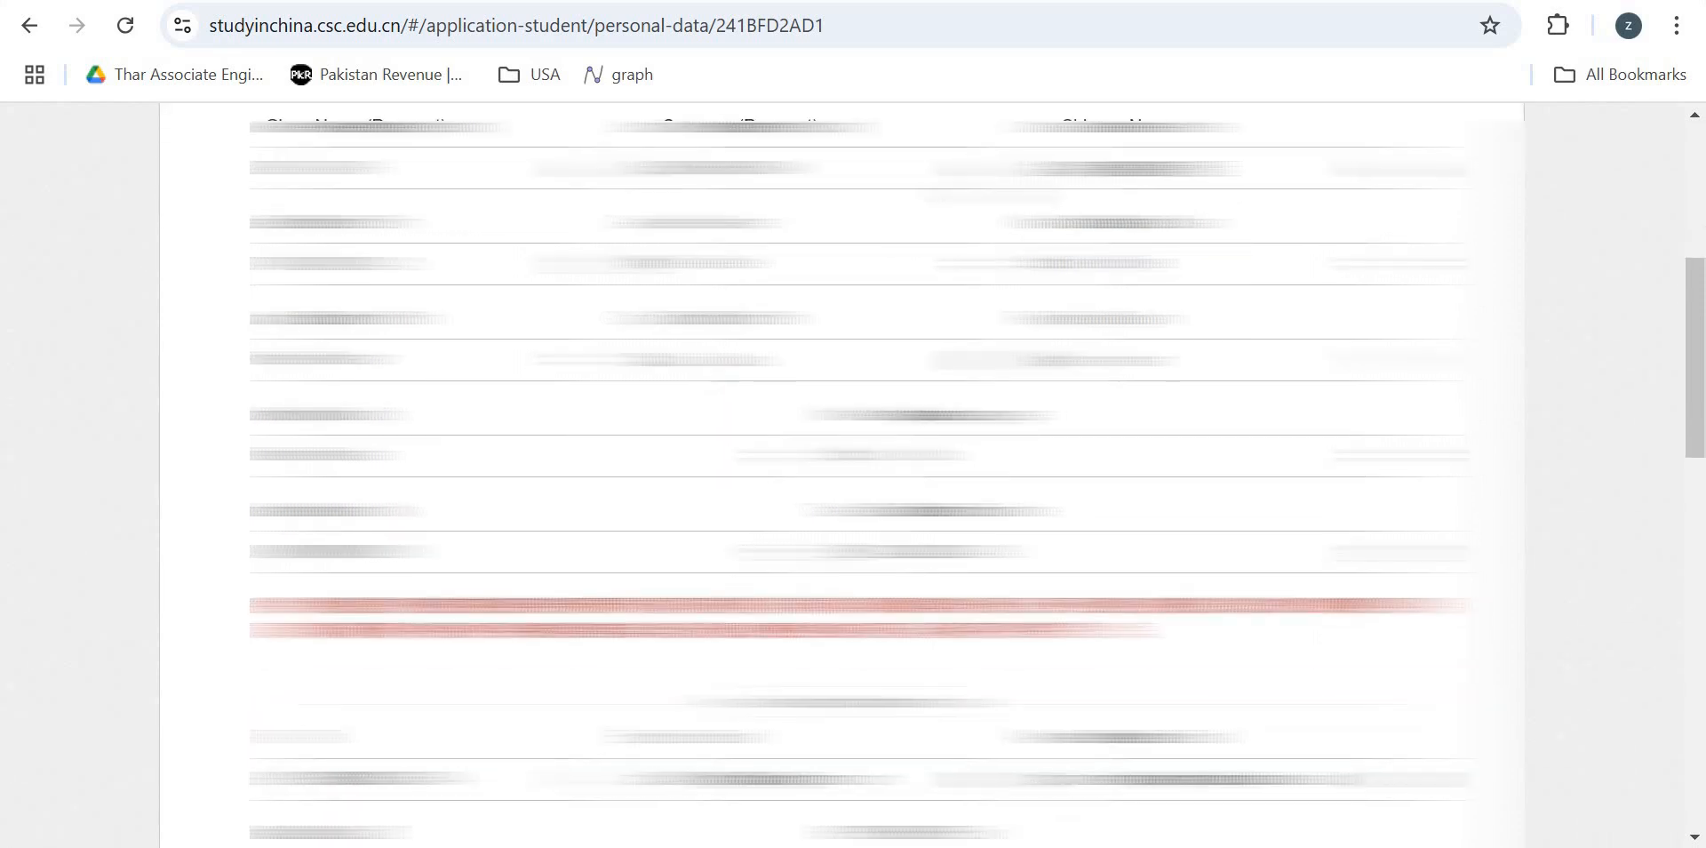
{"action": "scroll", "coordinate": [842, 480], "scroll_direction": "down", "scroll_amount": 4}
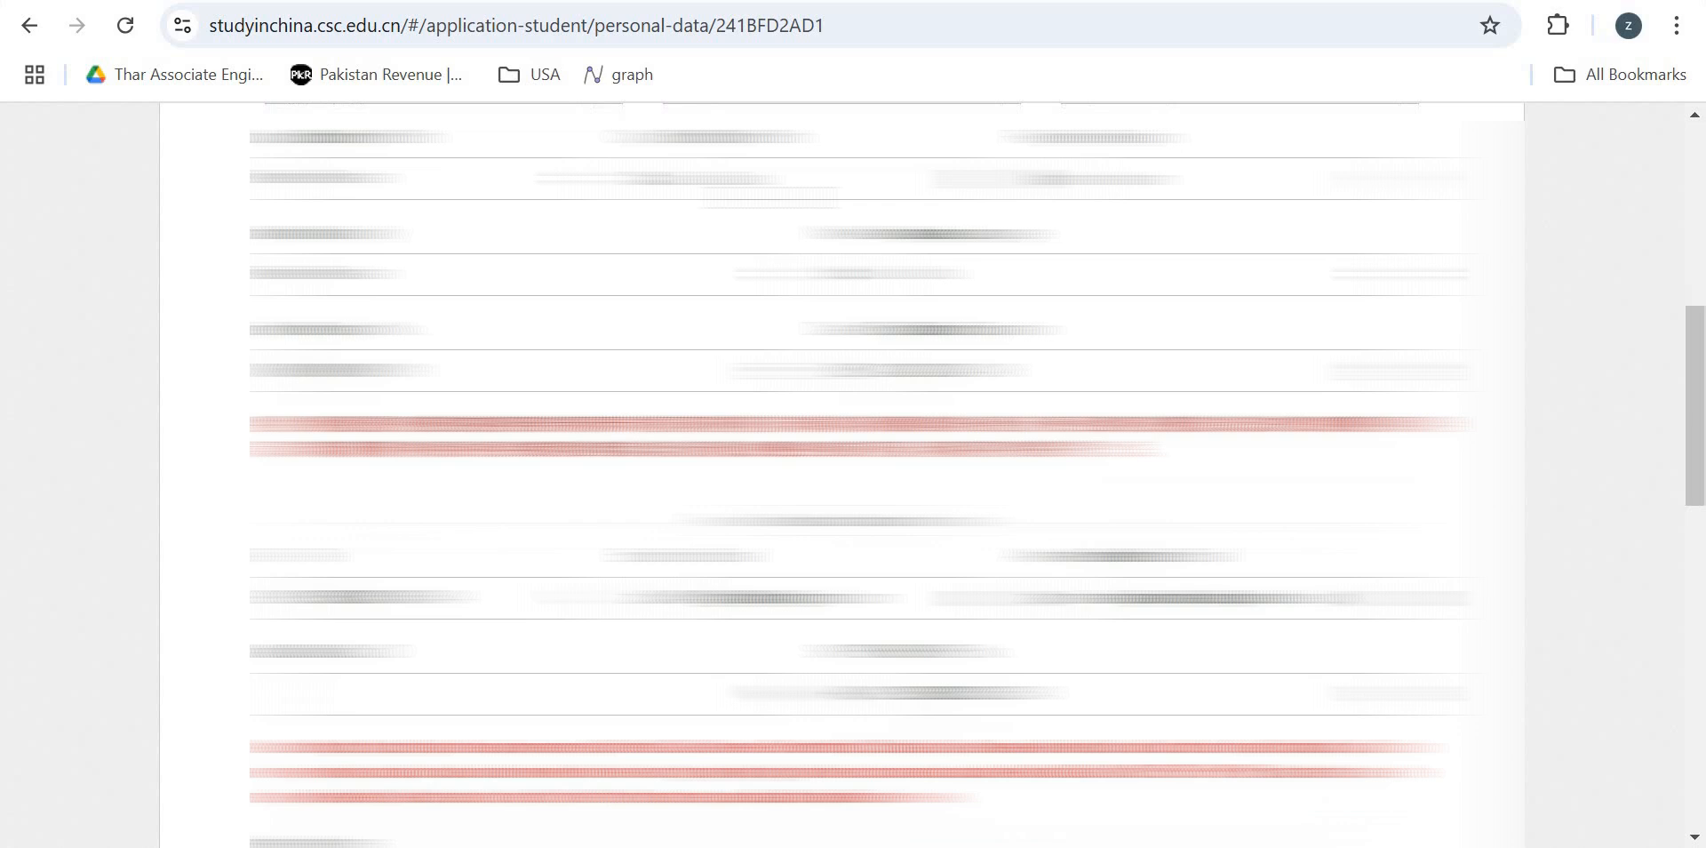
{"action": "scroll", "coordinate": [842, 480], "scroll_direction": "down", "scroll_amount": 10}
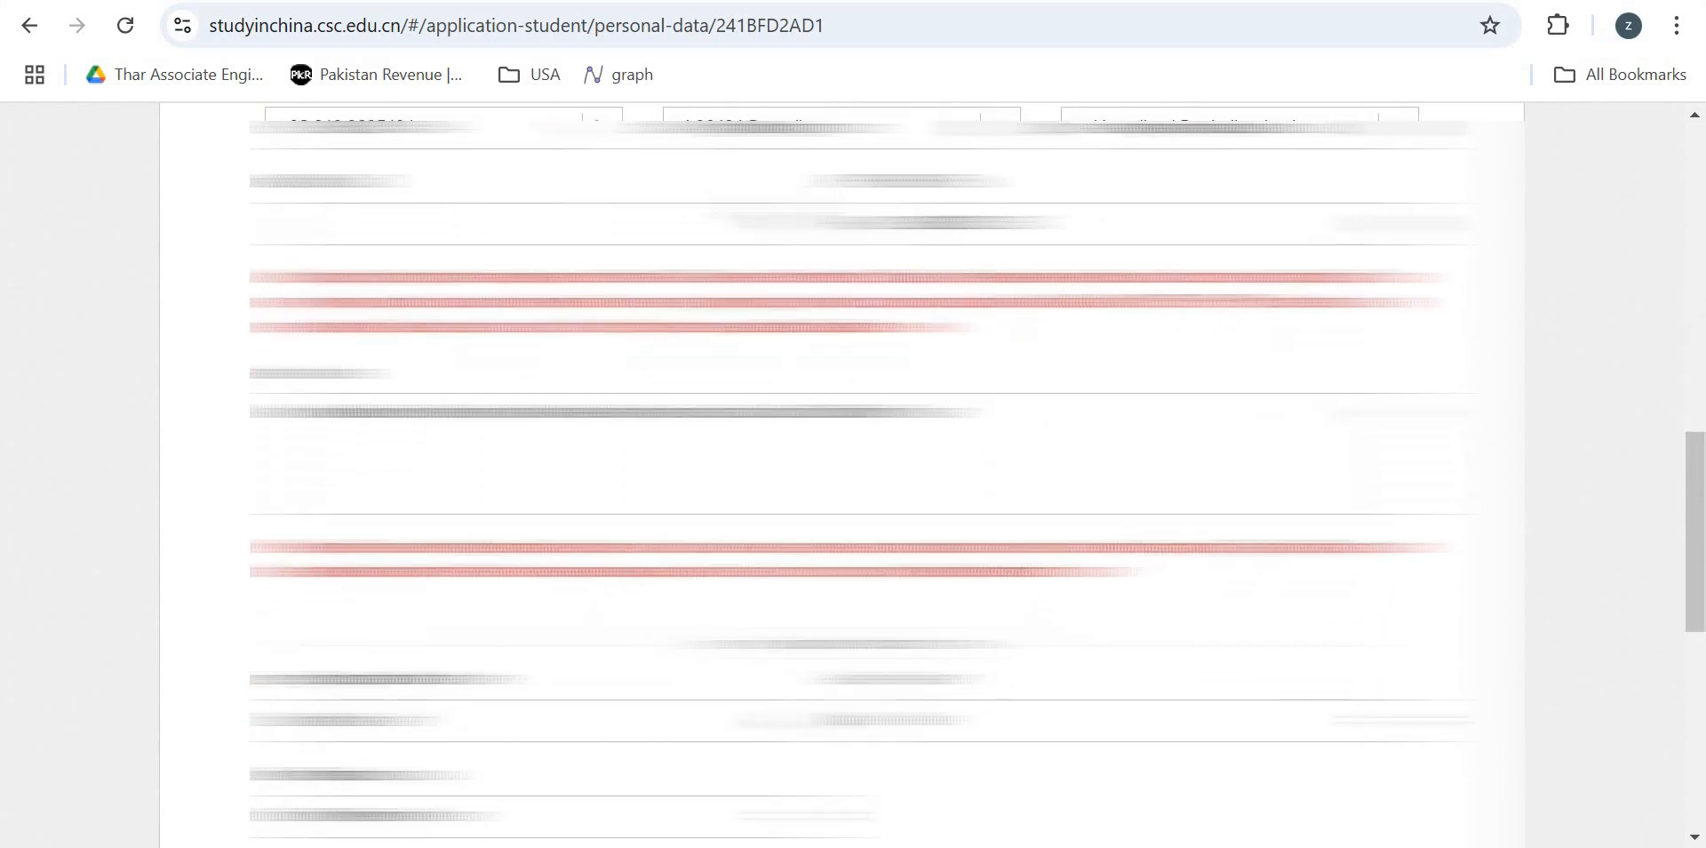
{"action": "scroll", "coordinate": [842, 480], "scroll_direction": "down", "scroll_amount": 2}
{"action": "scroll", "coordinate": [842, 480], "scroll_direction": "up", "scroll_amount": 5}
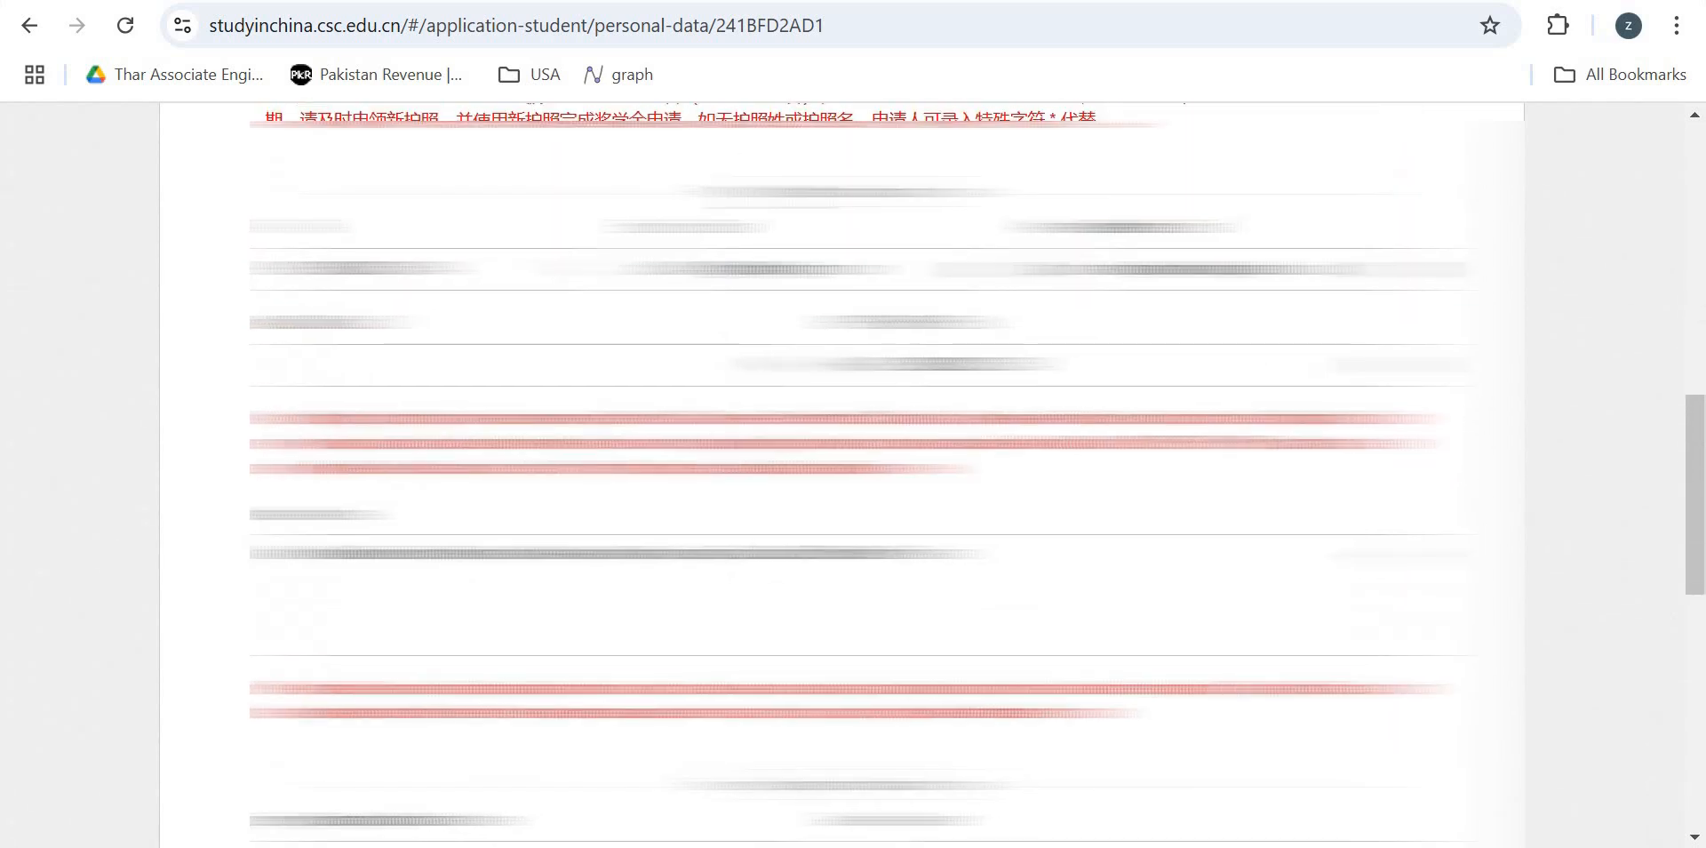
{"action": "scroll", "coordinate": [842, 479], "scroll_direction": "down", "scroll_amount": 5}
{"action": "scroll", "coordinate": [843, 479], "scroll_direction": "up", "scroll_amount": 1}
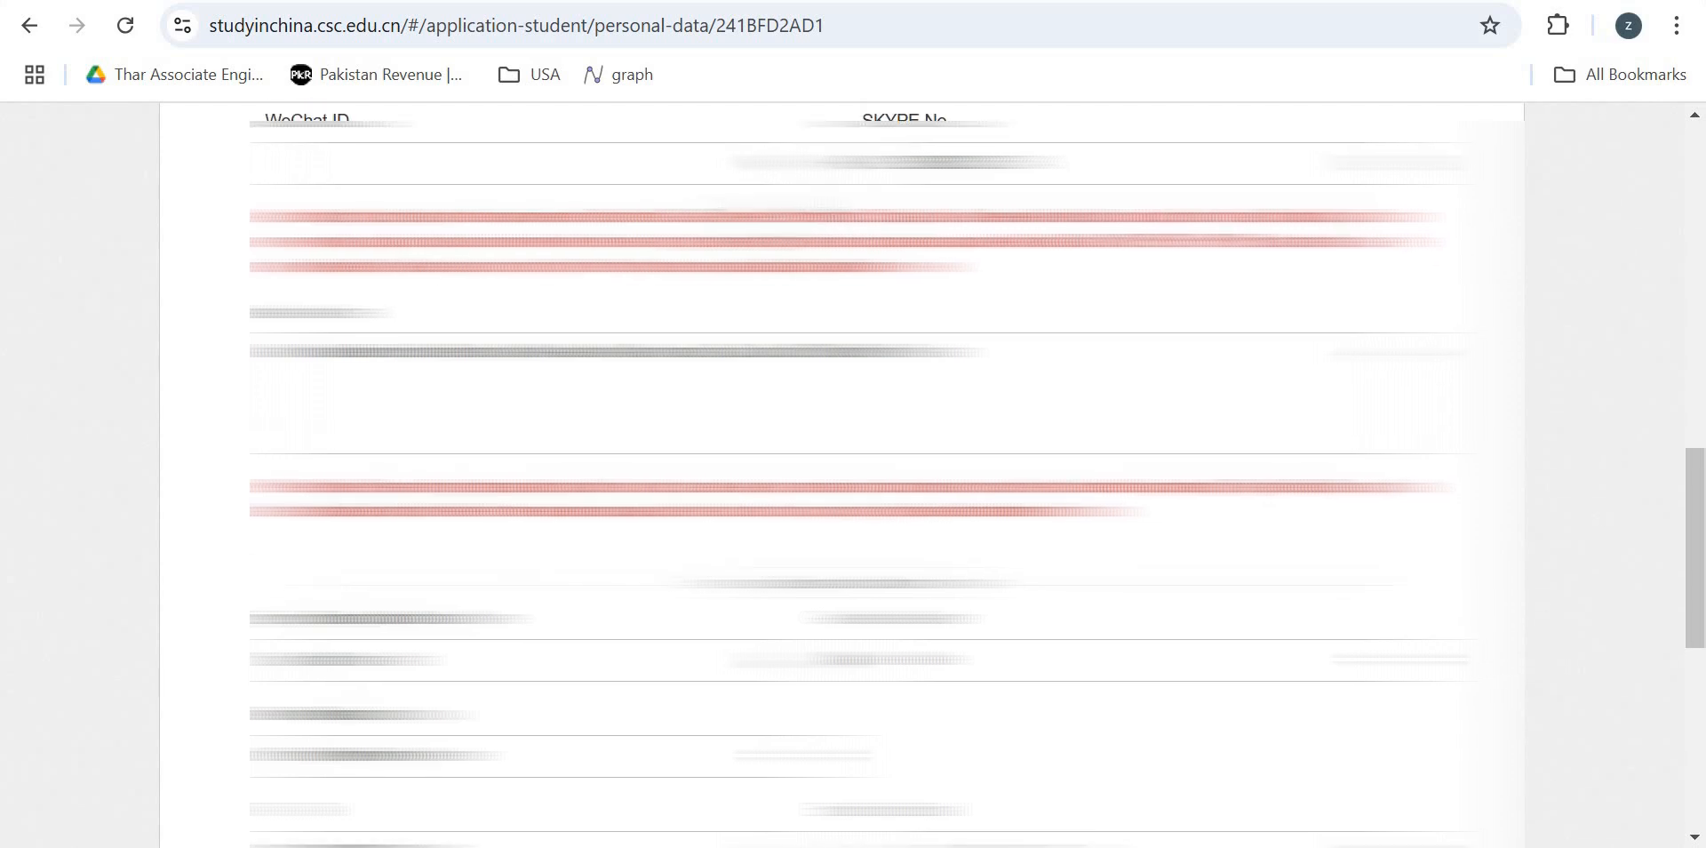
{"action": "scroll", "coordinate": [842, 480], "scroll_direction": "down", "scroll_amount": 5}
{"action": "scroll", "coordinate": [842, 480], "scroll_direction": "up", "scroll_amount": 6}
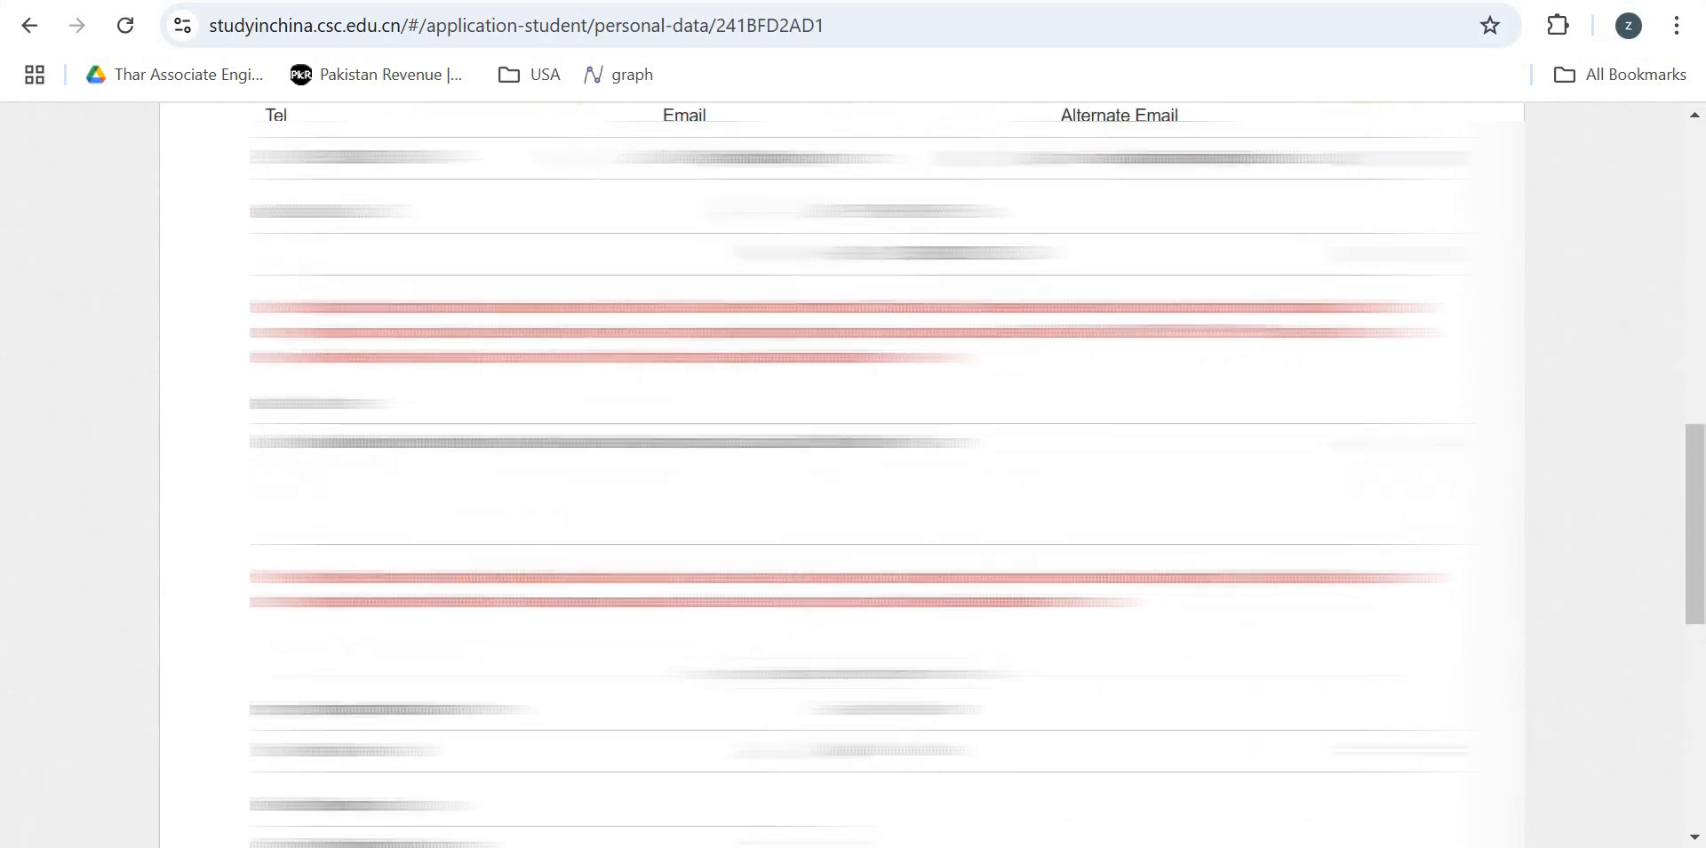
{"action": "scroll", "coordinate": [842, 480], "scroll_direction": "up", "scroll_amount": 10}
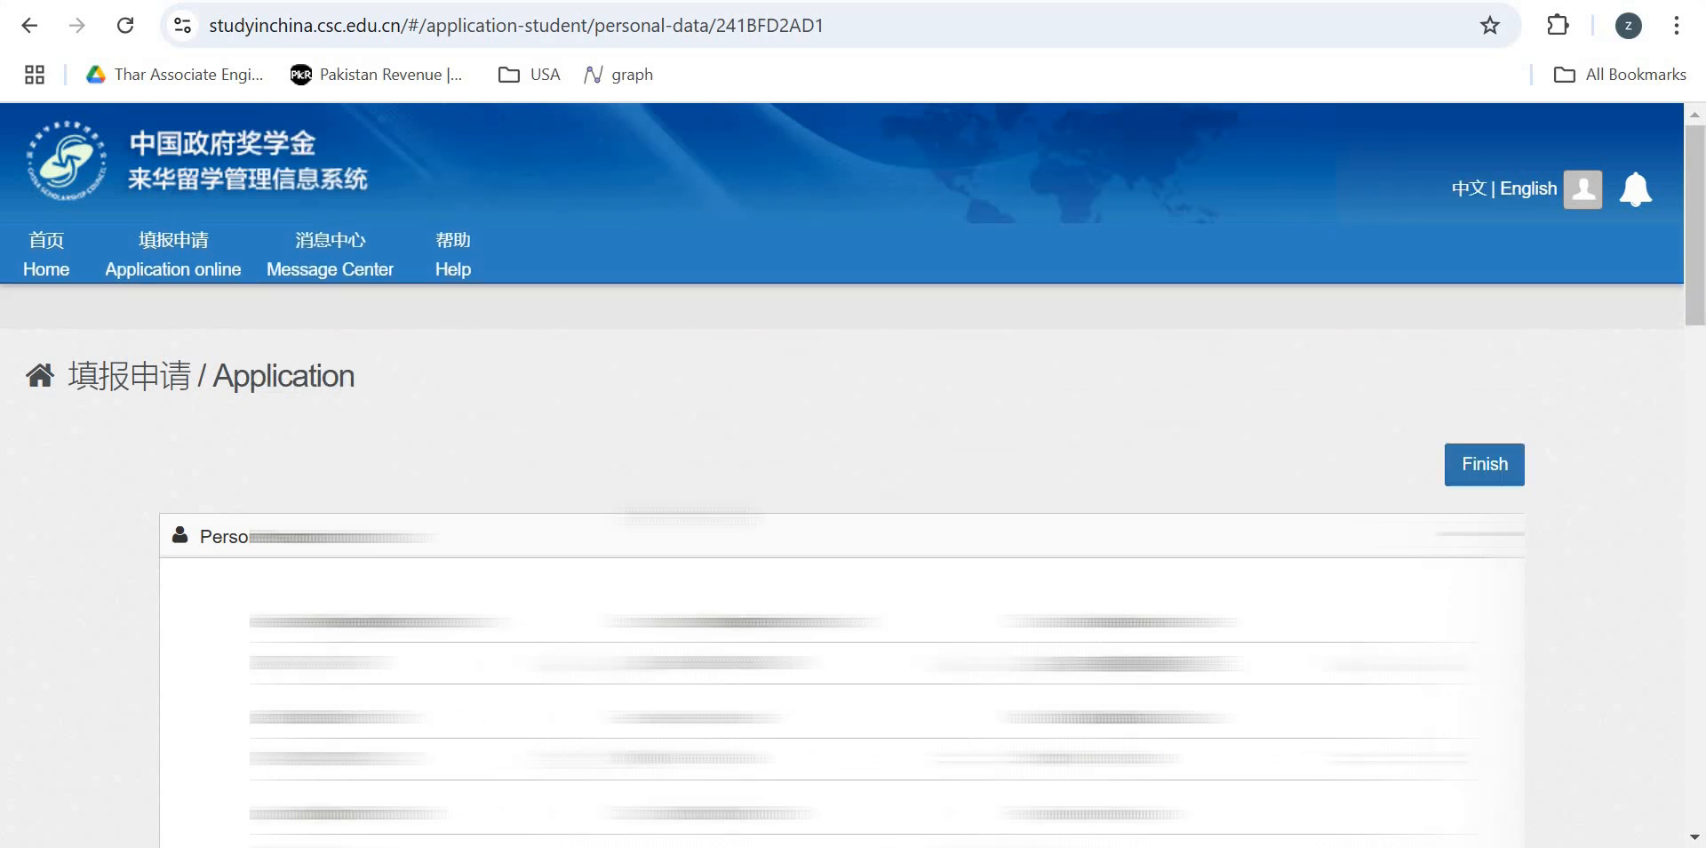
Open My Application from the online application page, then verify and save its Language Proficiency and Study Plan section.
{"action": "left_click", "coordinate": [175, 267]}
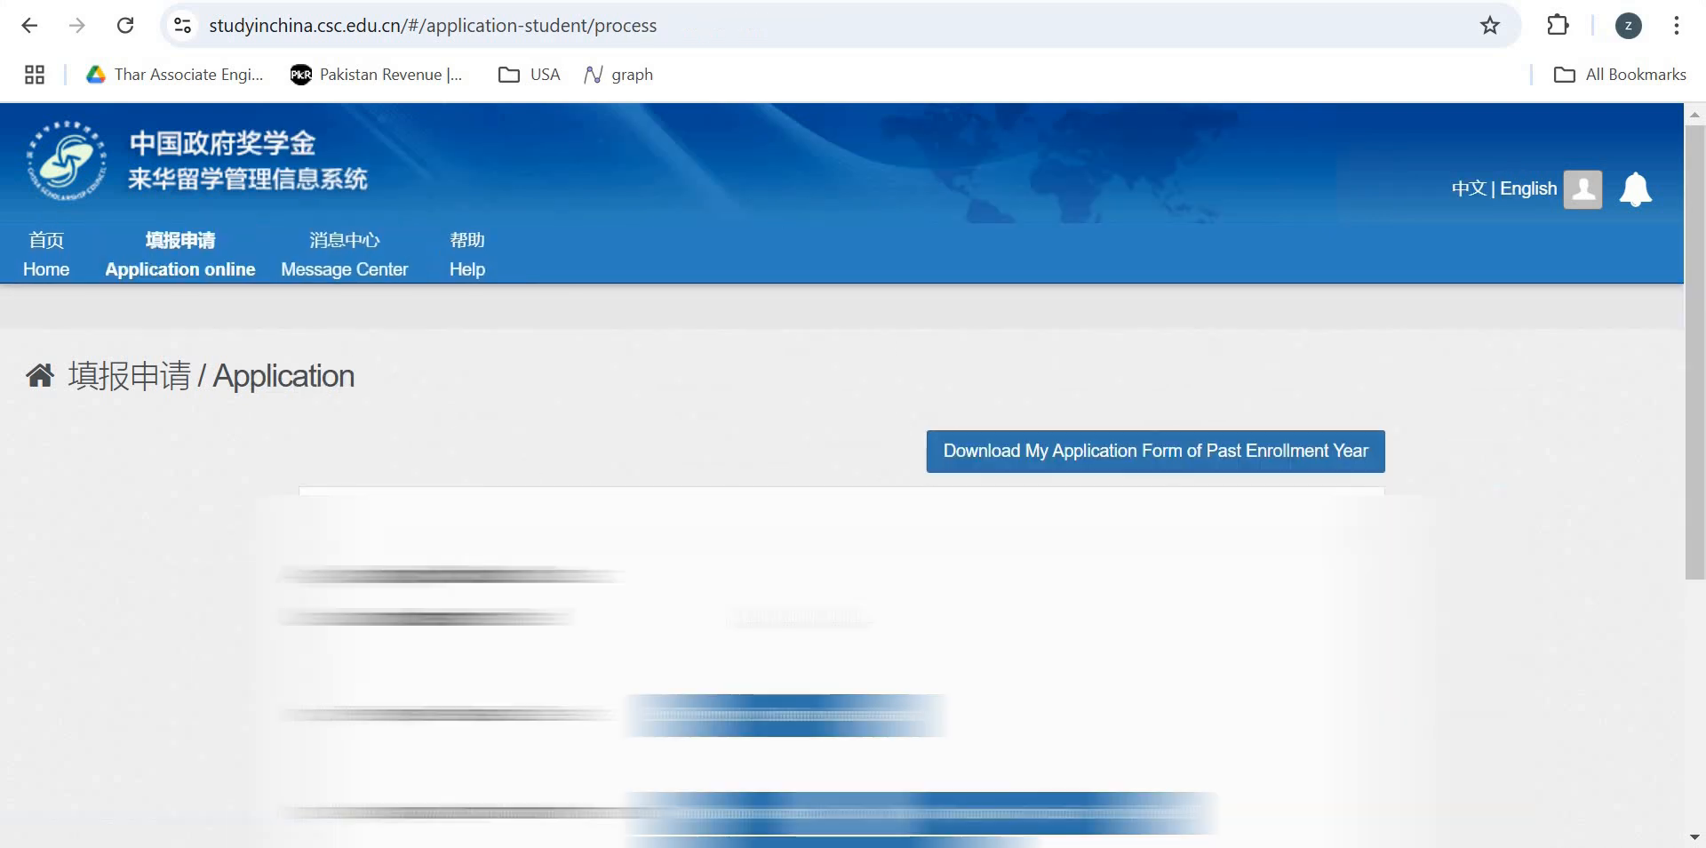
{"action": "scroll", "coordinate": [242, 281], "scroll_direction": "down", "scroll_amount": 3}
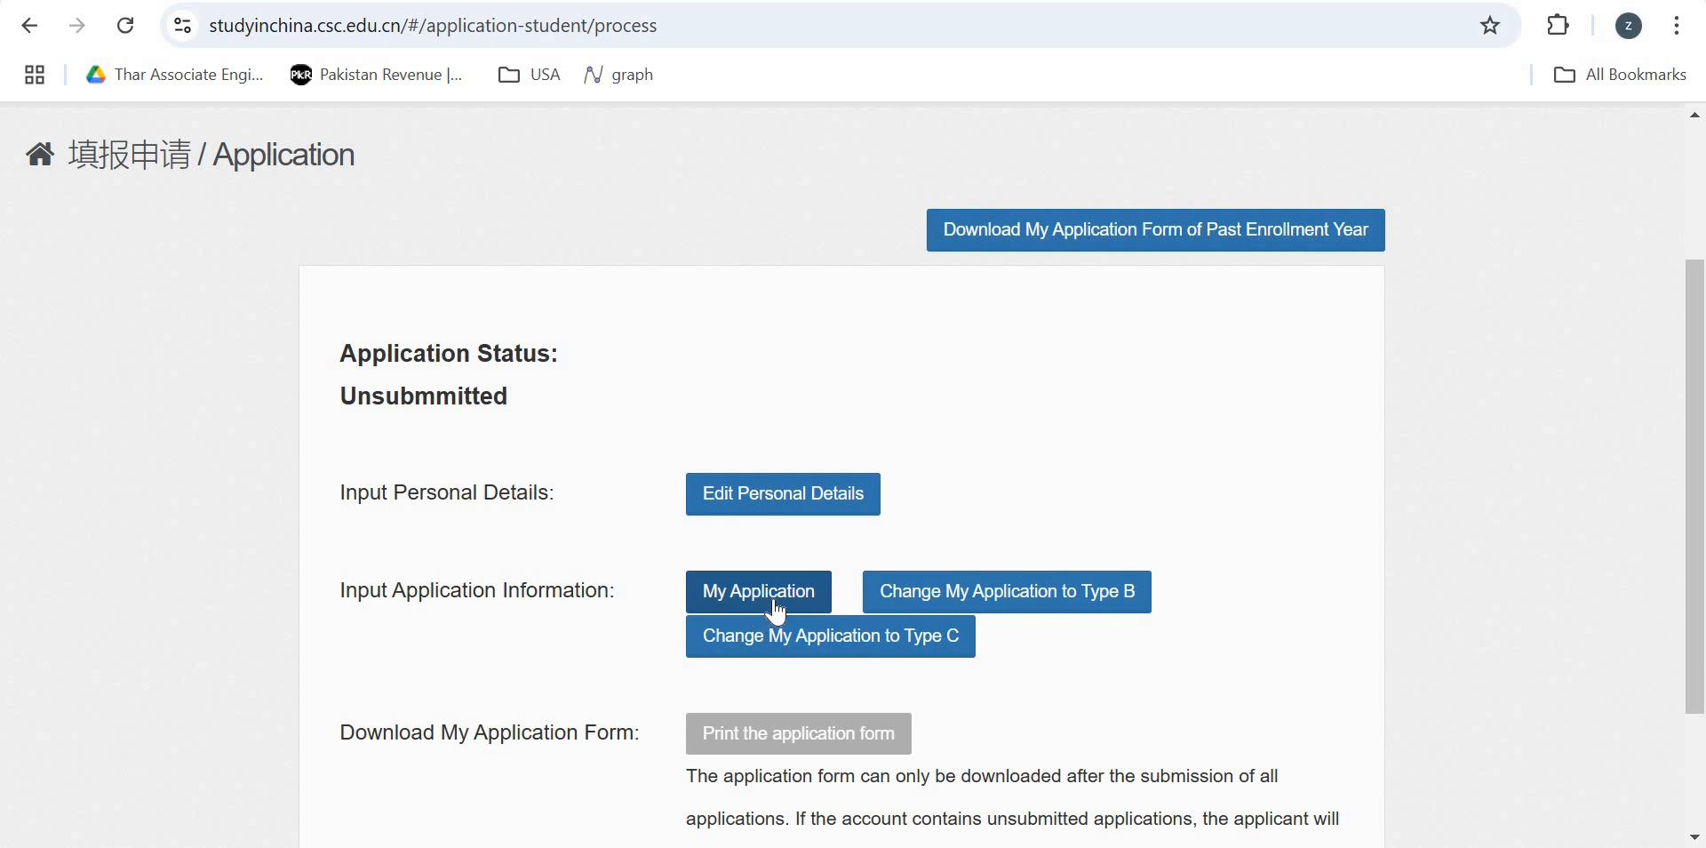
{"action": "left_click", "coordinate": [776, 611]}
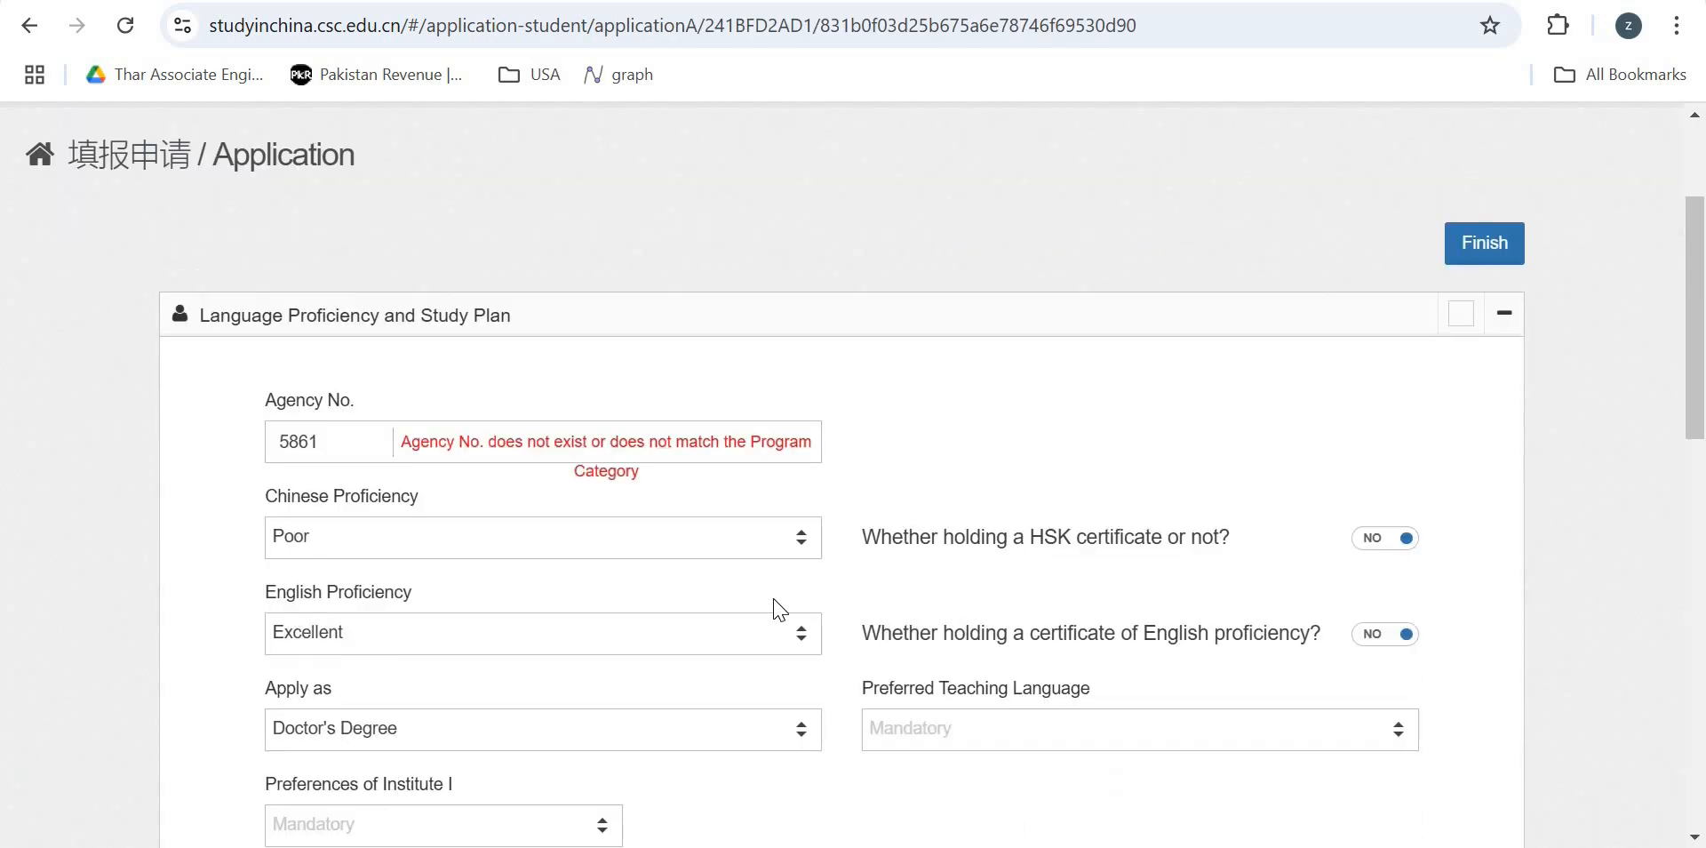
{"action": "scroll", "coordinate": [780, 609], "scroll_direction": "down", "scroll_amount": 10}
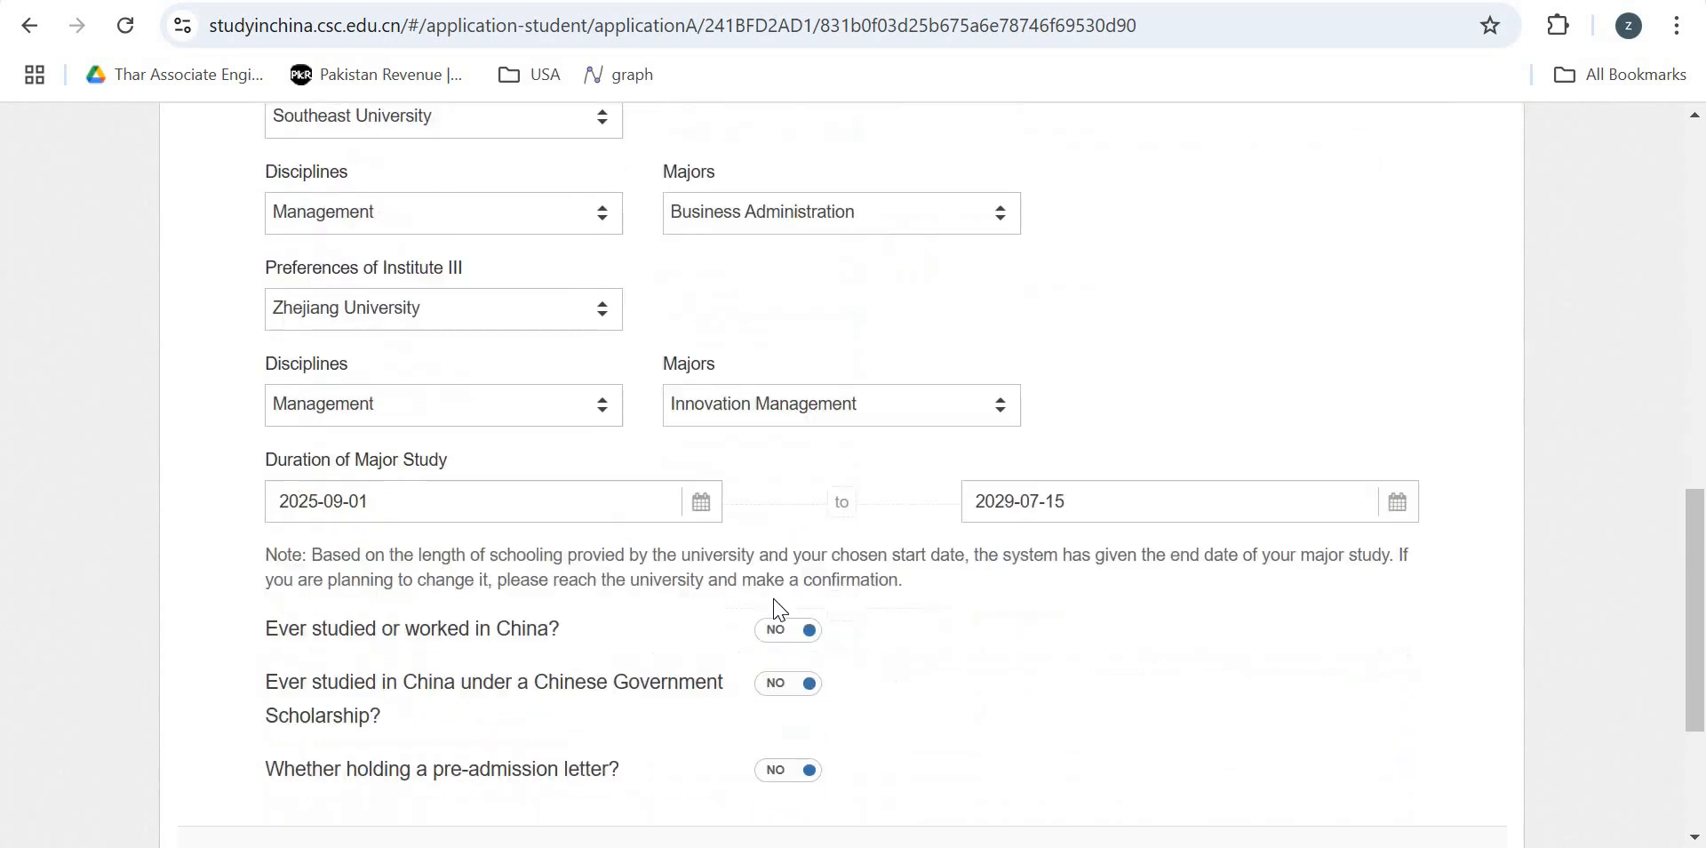
{"action": "scroll", "coordinate": [780, 610], "scroll_direction": "down", "scroll_amount": 3}
{"action": "scroll", "coordinate": [772, 609], "scroll_direction": "up", "scroll_amount": 5}
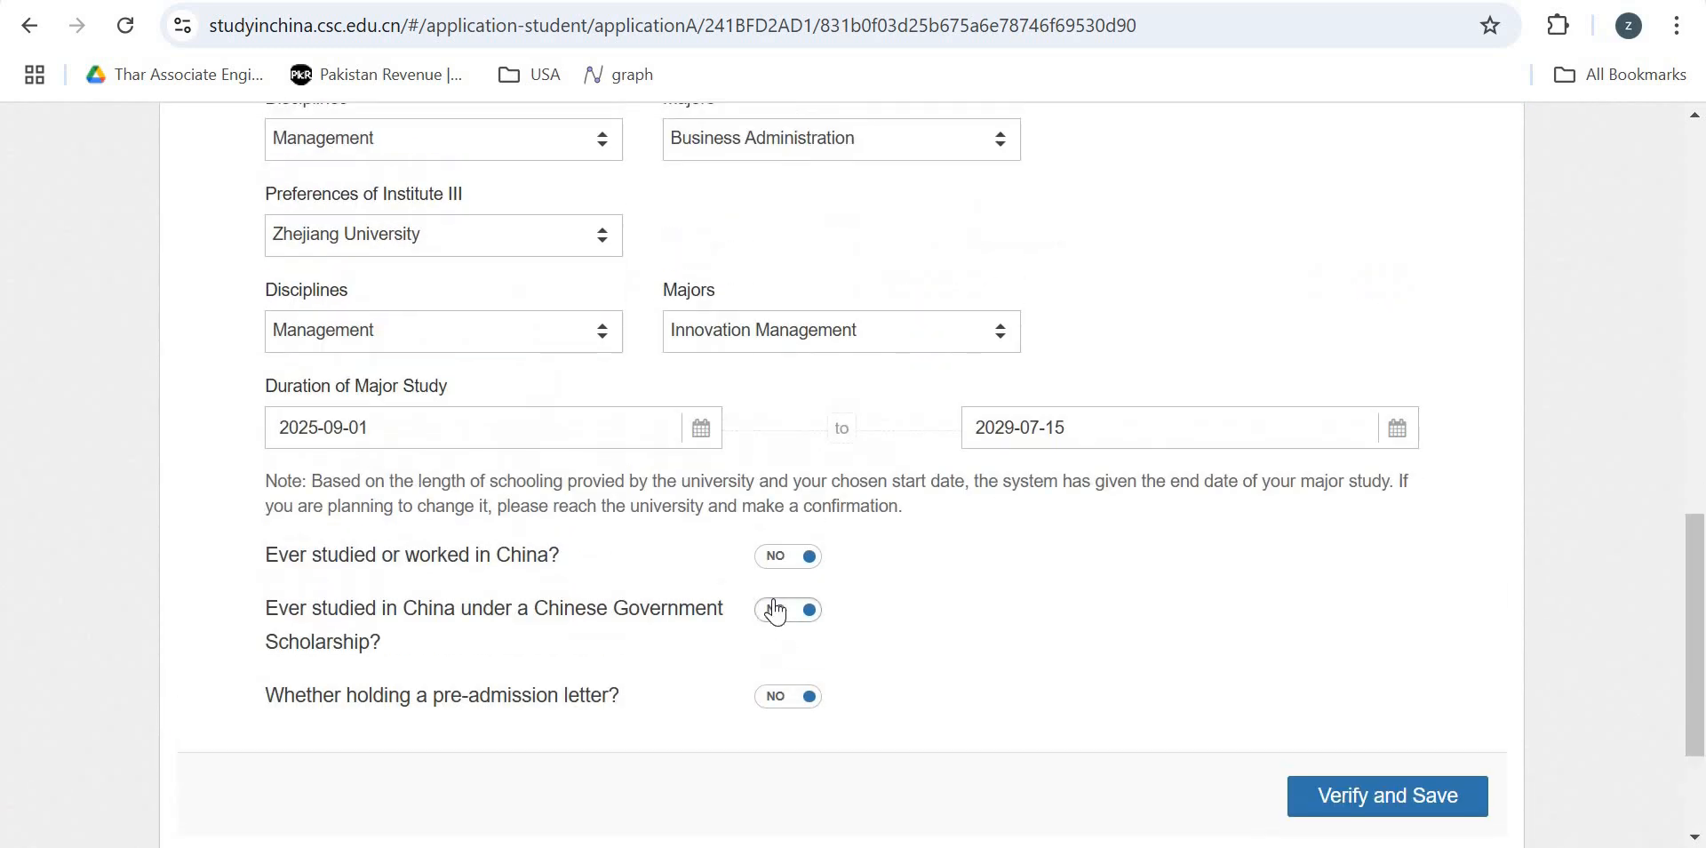
{"action": "scroll", "coordinate": [1564, 509], "scroll_direction": "down", "scroll_amount": 5}
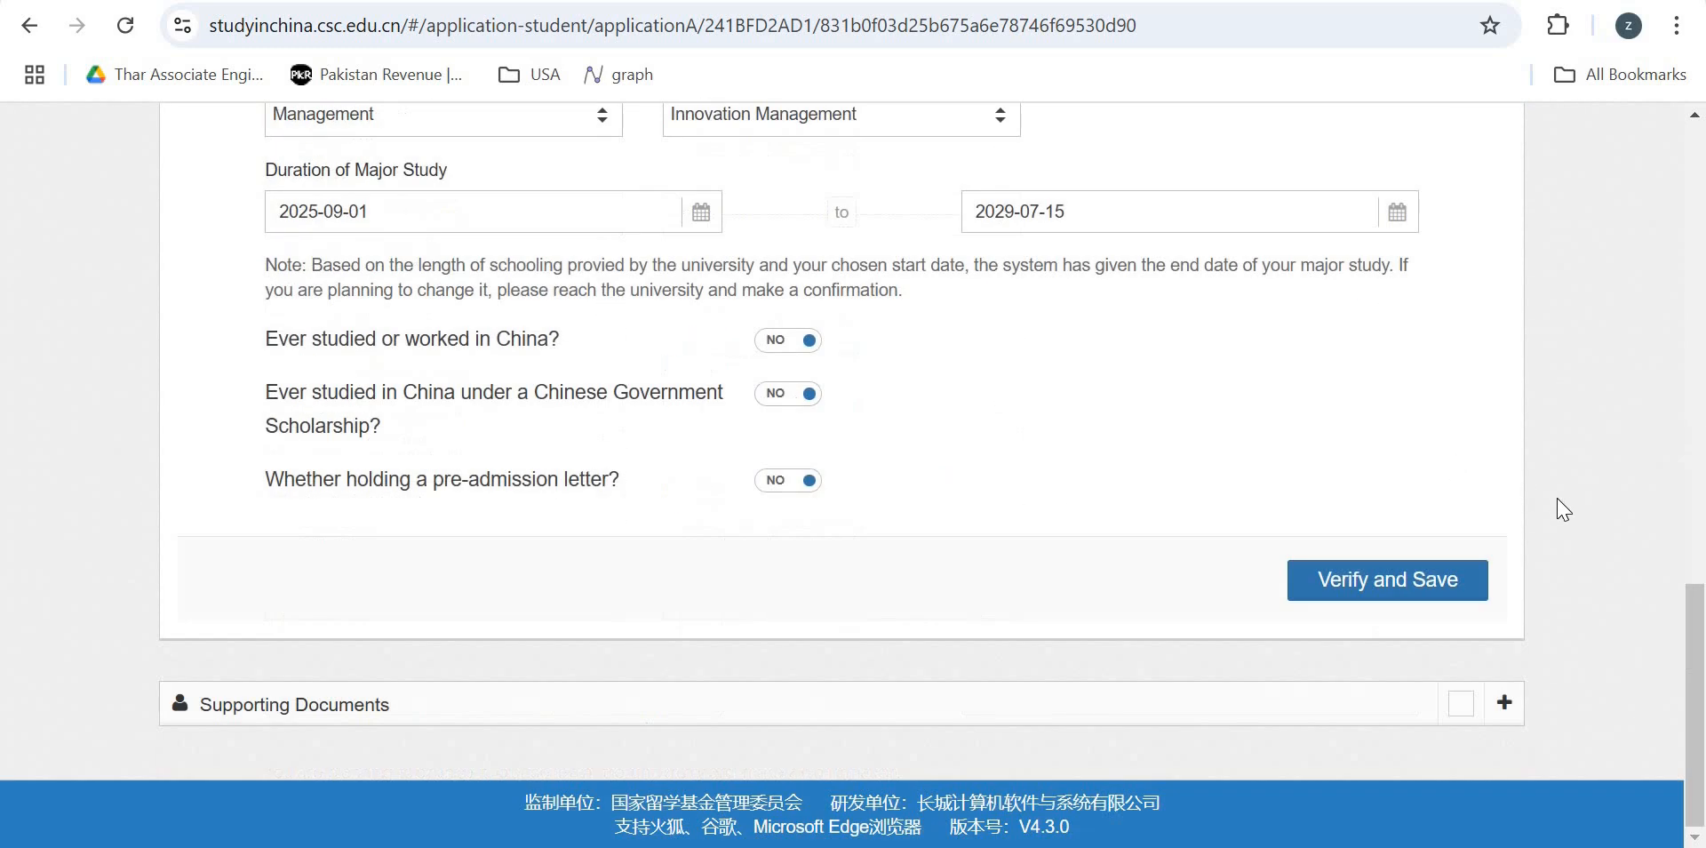
{"action": "left_click", "coordinate": [1413, 593]}
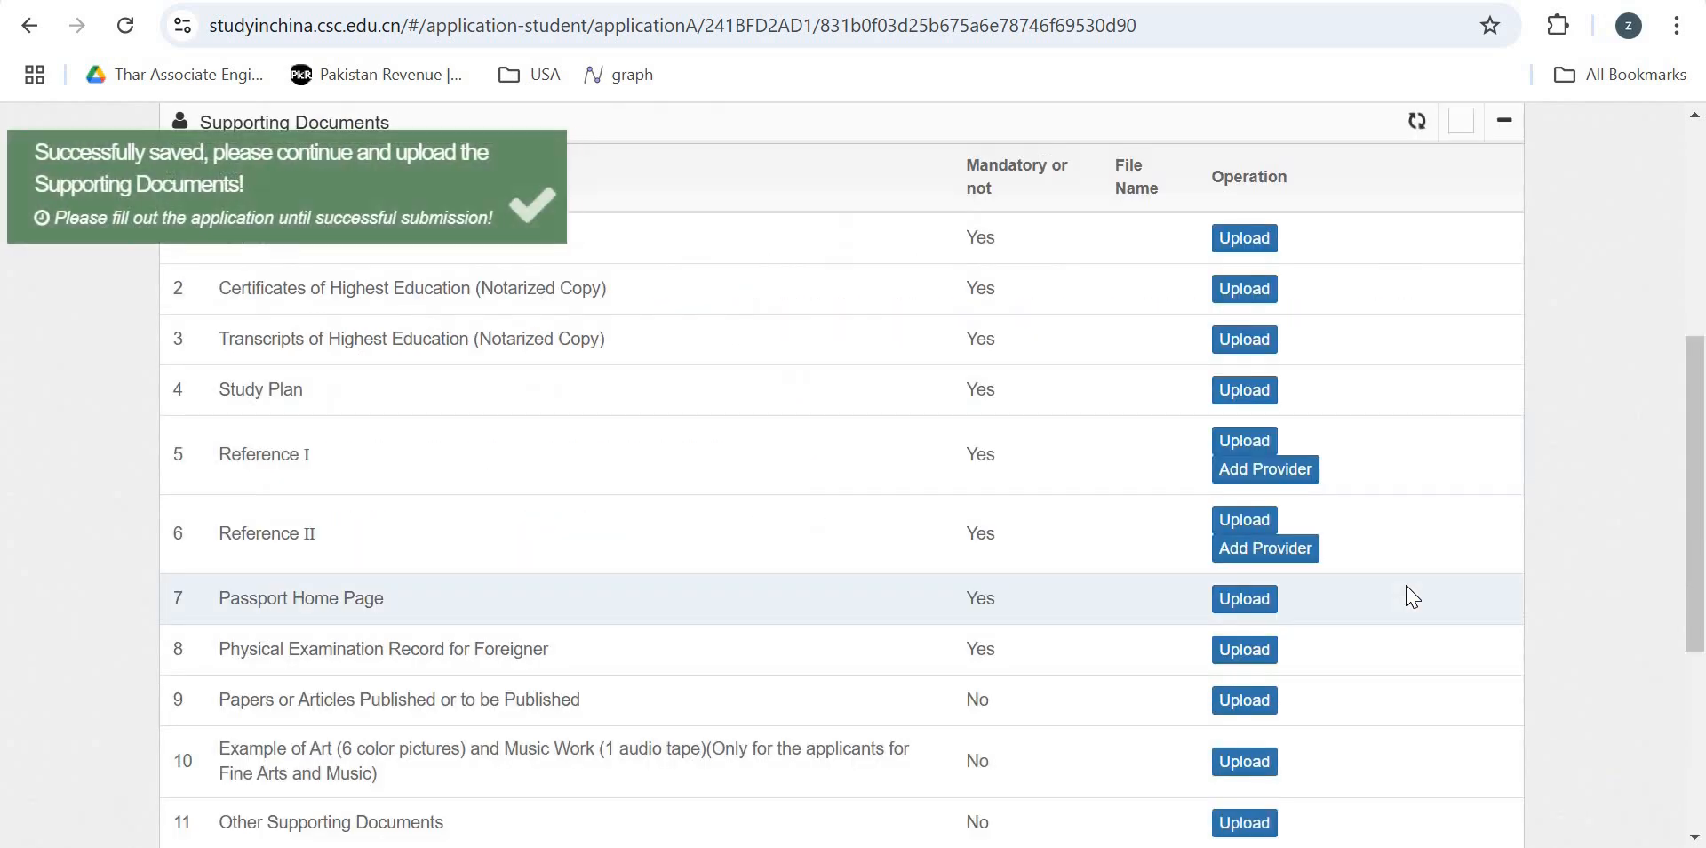
Review the Supporting Documents list from the ID Photo to the references, checking which documents are mandatory.
{"action": "scroll", "coordinate": [1412, 597], "scroll_direction": "down", "scroll_amount": 2}
{"action": "scroll", "coordinate": [936, 662], "scroll_direction": "up", "scroll_amount": 3}
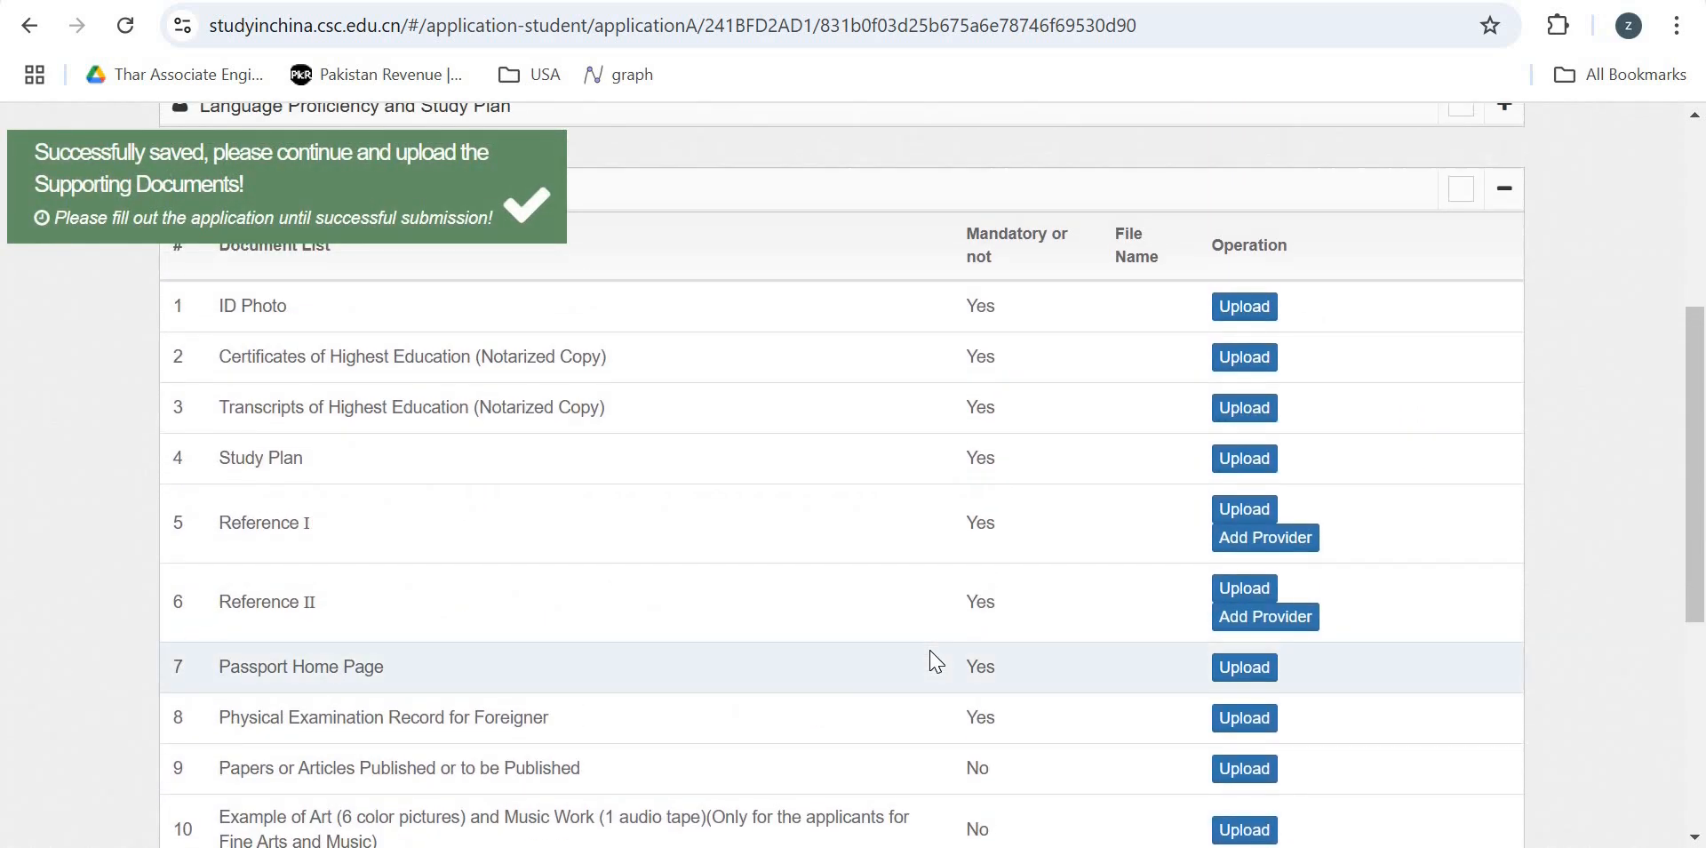
{"action": "scroll", "coordinate": [936, 662], "scroll_direction": "up", "scroll_amount": 2}
{"action": "scroll", "coordinate": [936, 662], "scroll_direction": "down", "scroll_amount": 1}
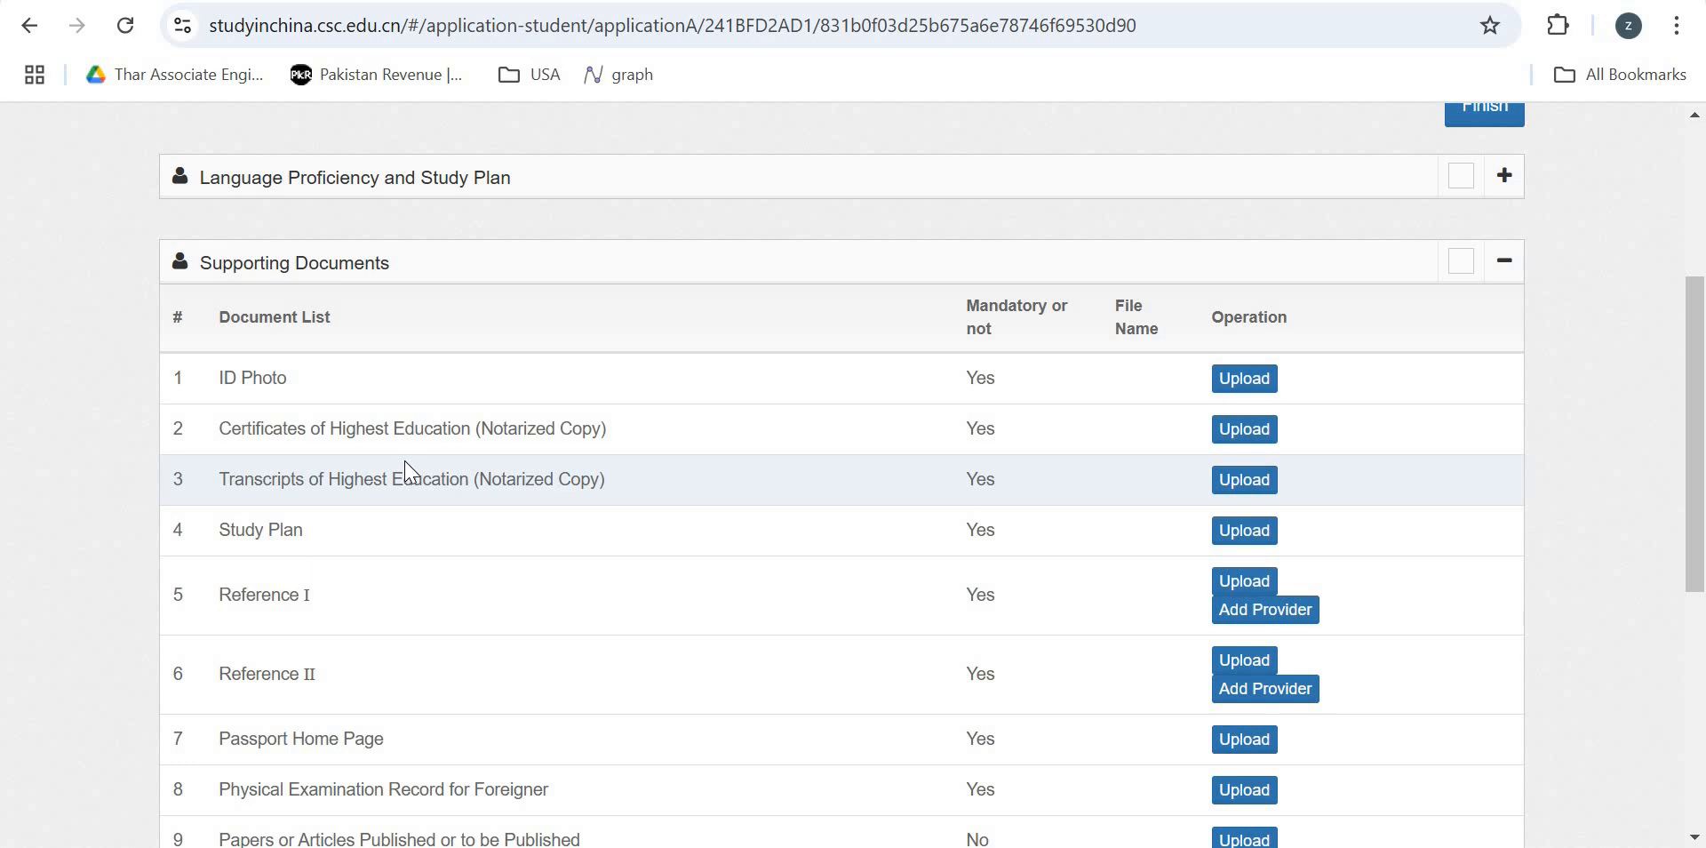
{"action": "scroll", "coordinate": [411, 468], "scroll_direction": "down", "scroll_amount": 2}
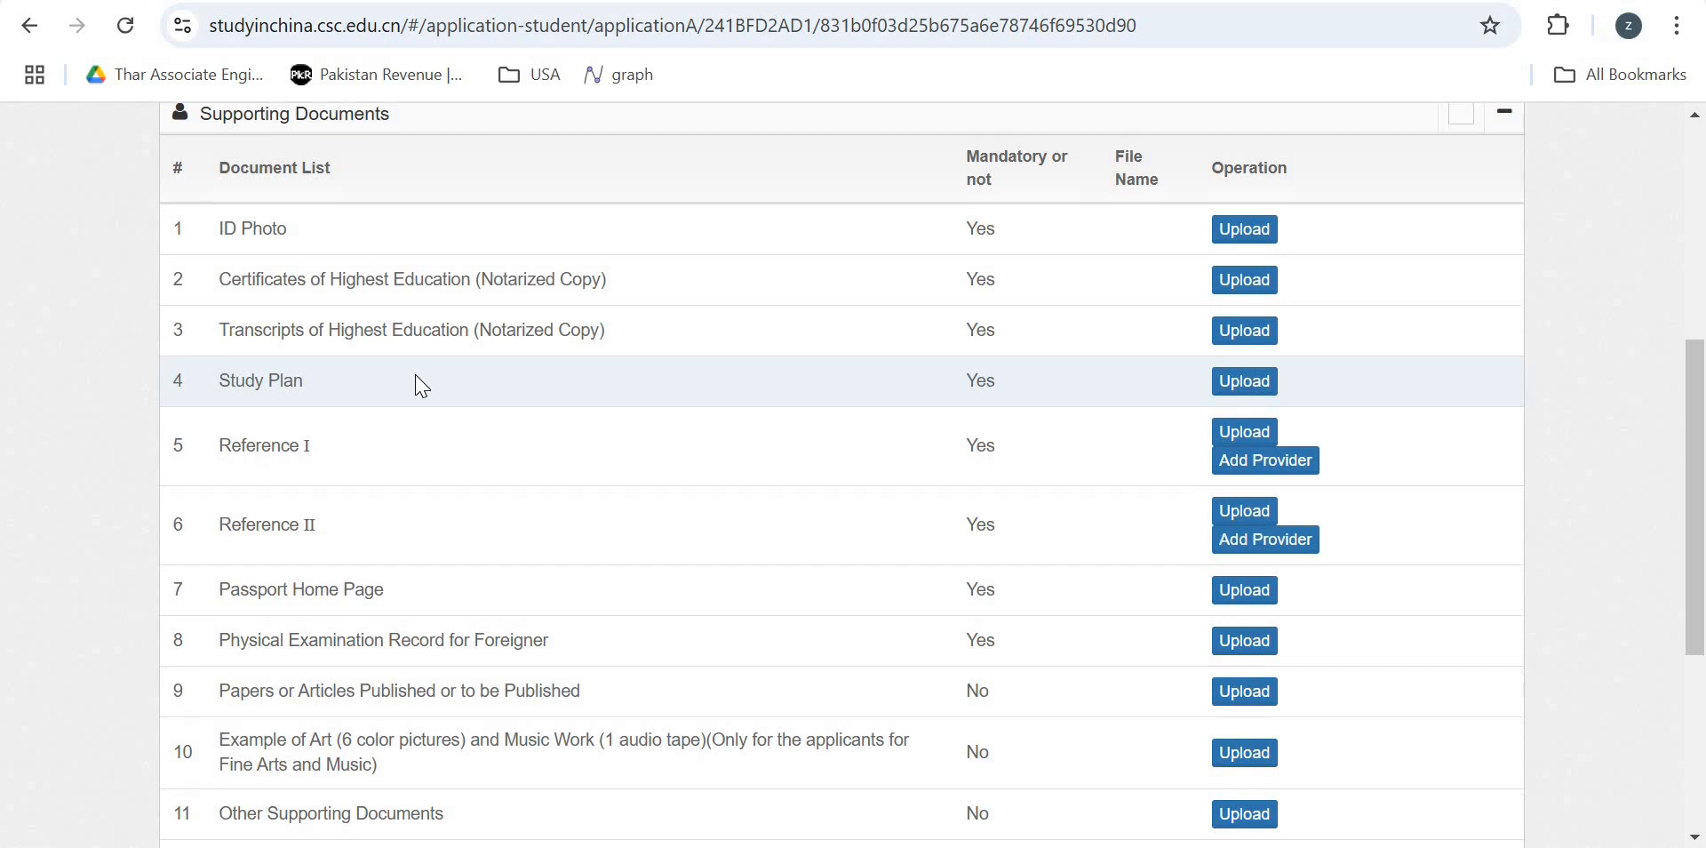
{"action": "scroll", "coordinate": [417, 387], "scroll_direction": "down", "scroll_amount": 1}
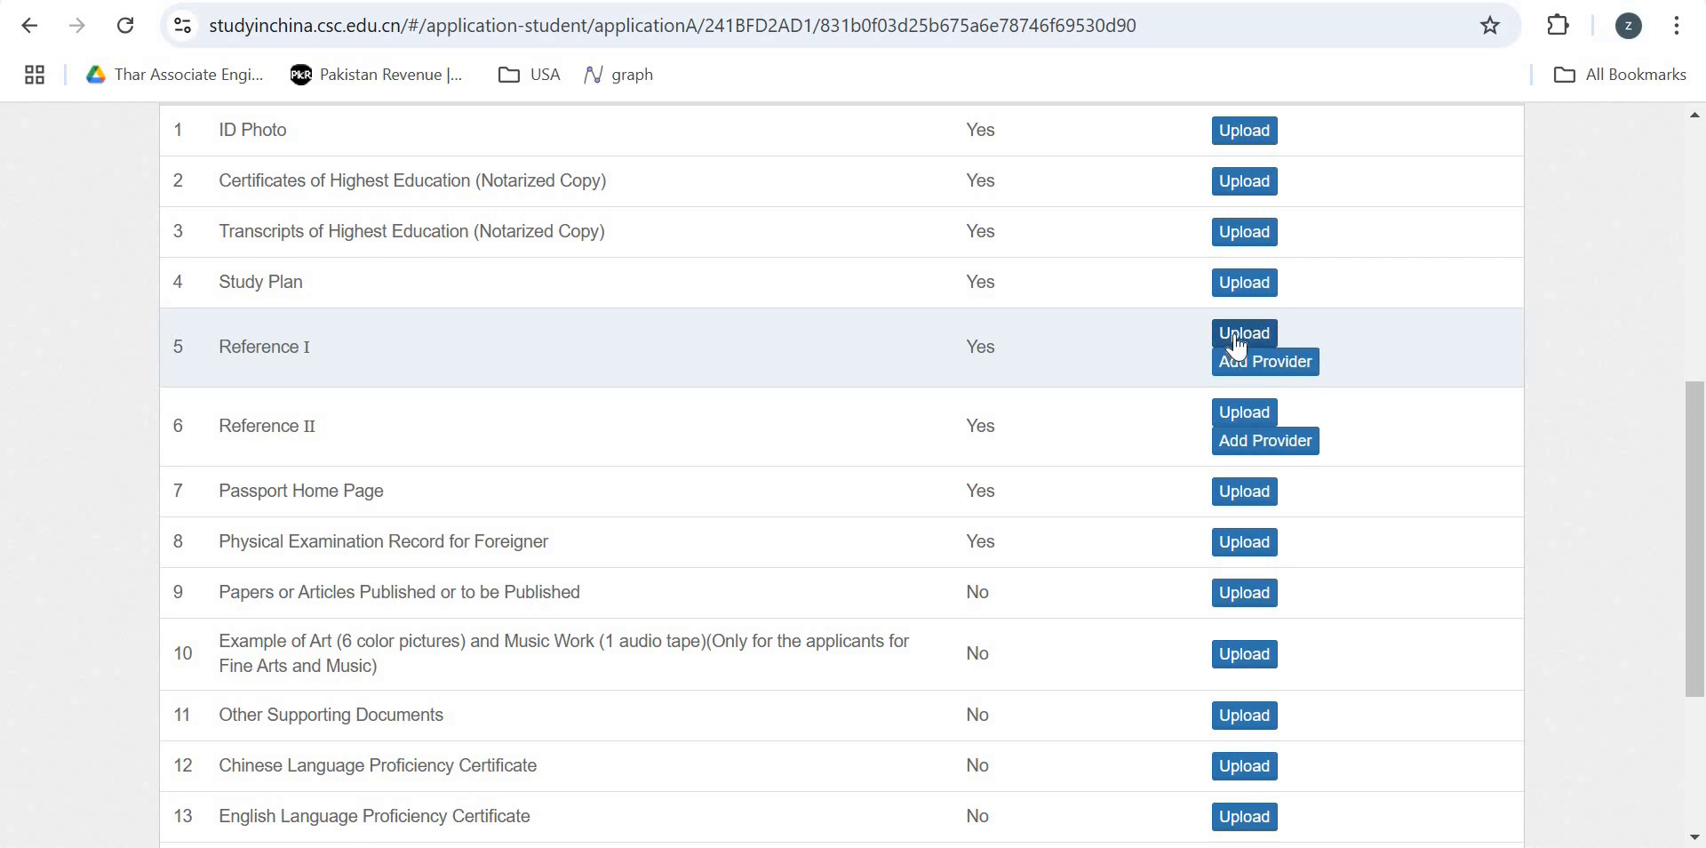
Open the self-upload dialog for Reference I, read its file type, size and naming rules, and cancel it.
{"action": "left_click", "coordinate": [1239, 345]}
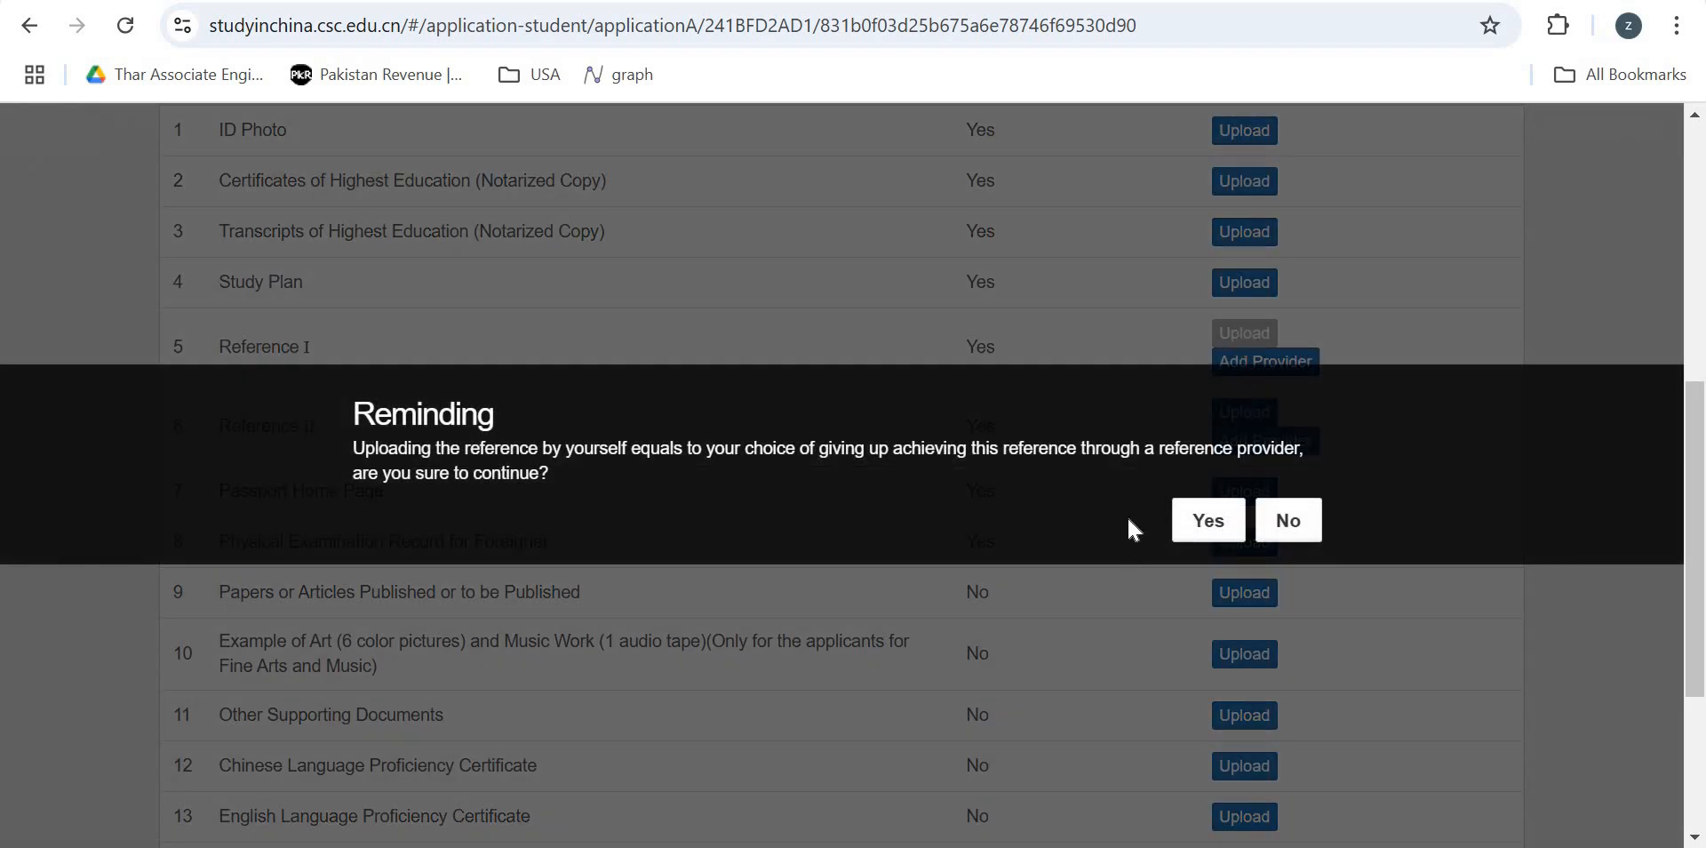
{"action": "left_click", "coordinate": [1208, 517]}
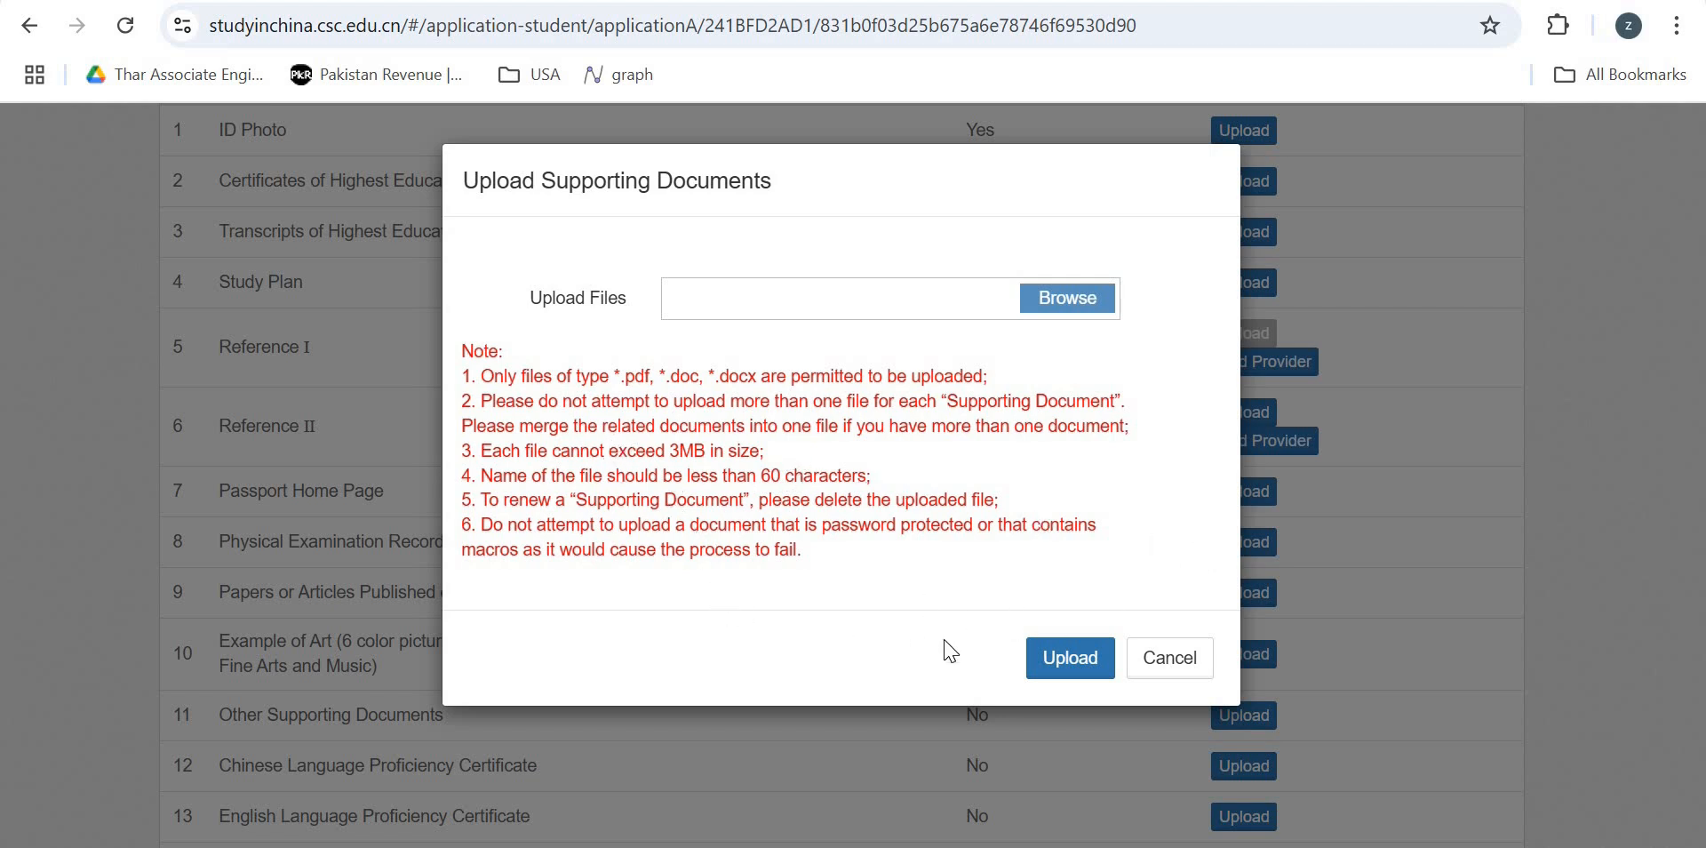
{"action": "left_click", "coordinate": [1168, 660]}
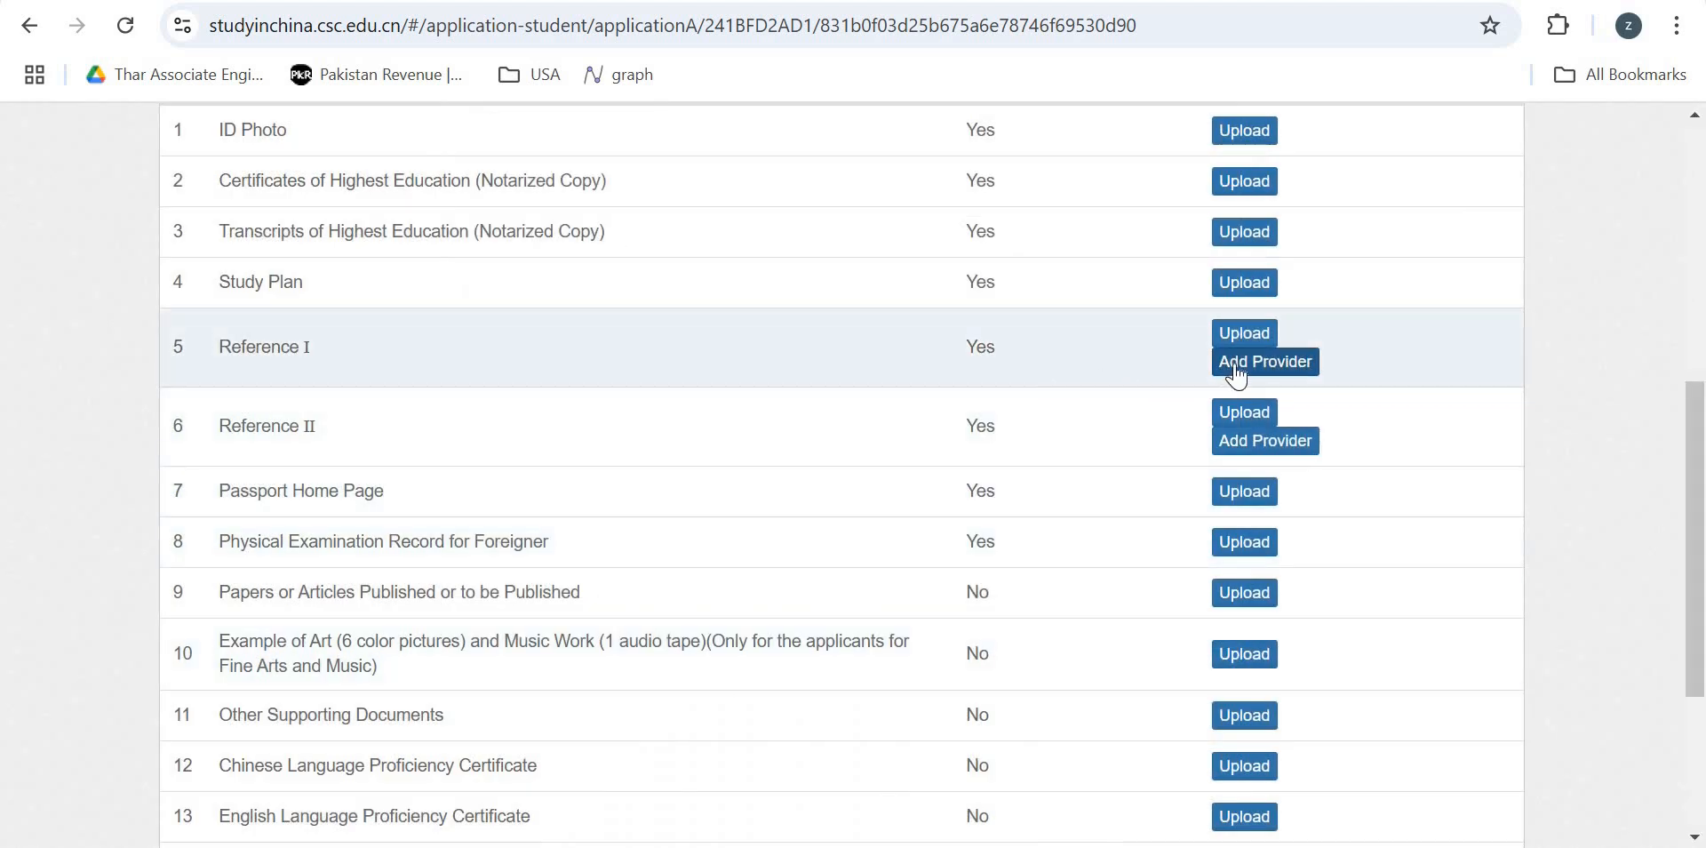
Open the reference provider form for Reference I, review its provider and applicant contact fields, and close it without saving.
{"action": "left_click", "coordinate": [1242, 371]}
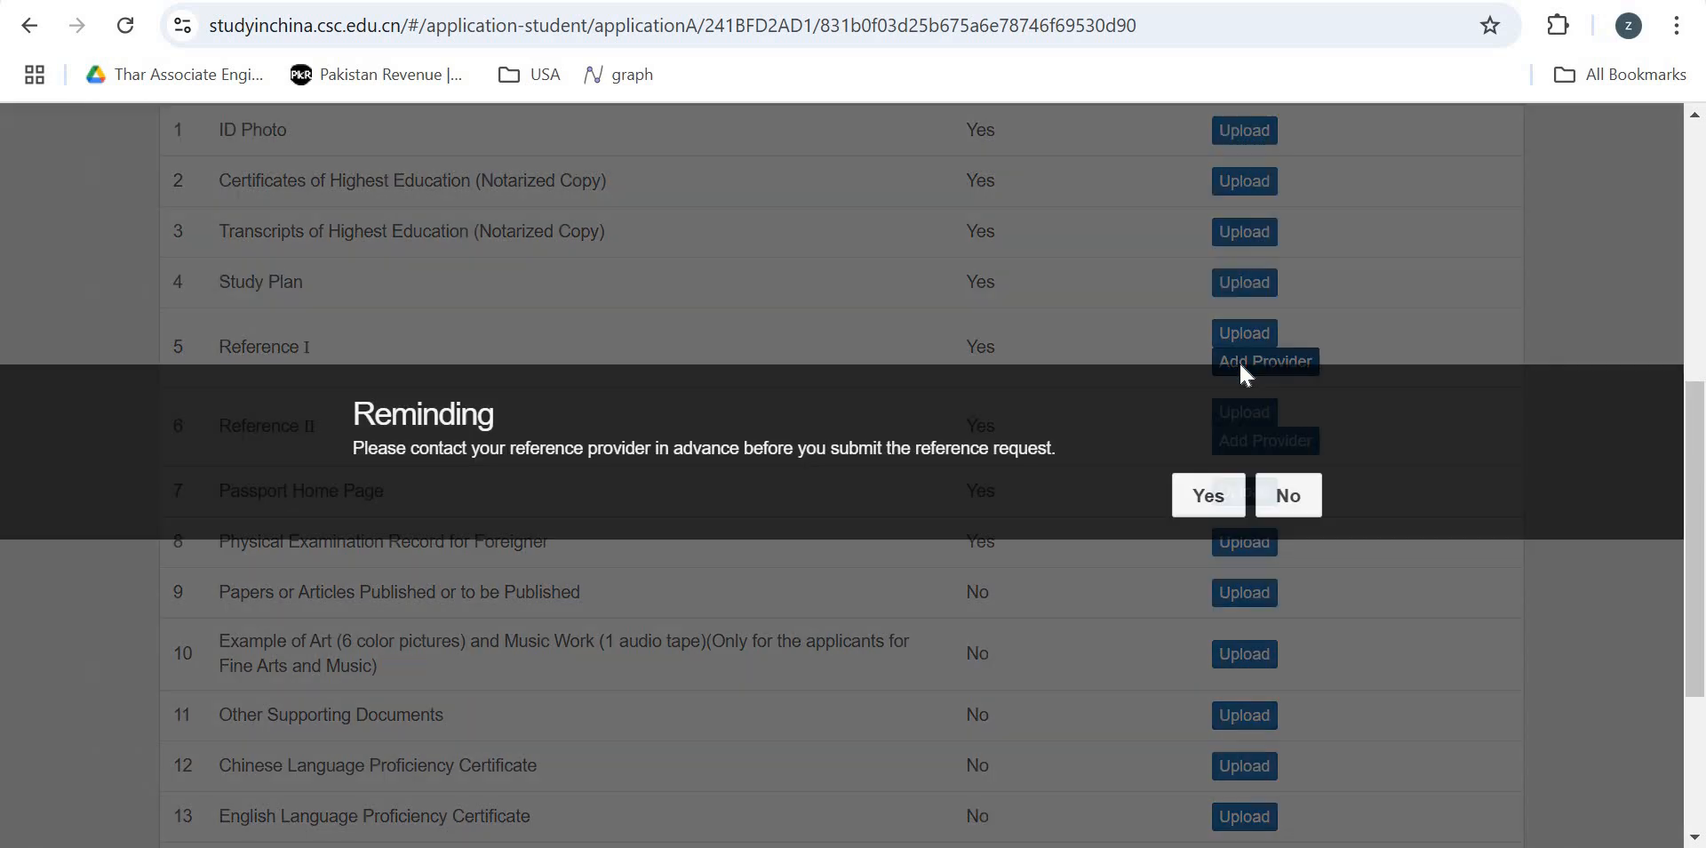
{"action": "left_click", "coordinate": [1210, 495]}
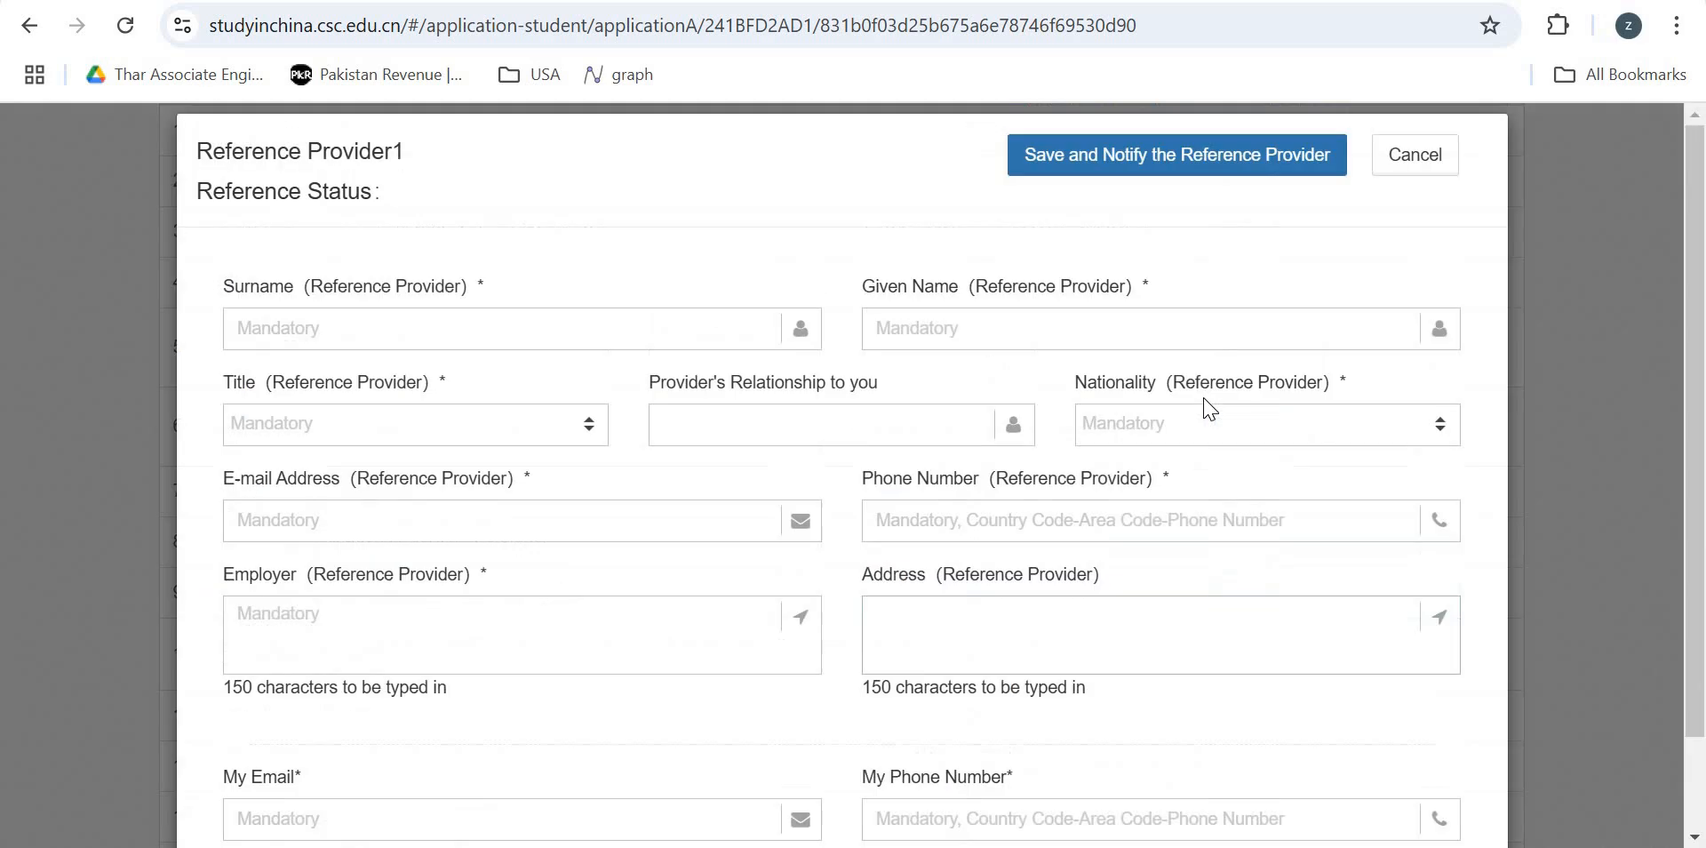
{"action": "left_click", "coordinate": [849, 442]}
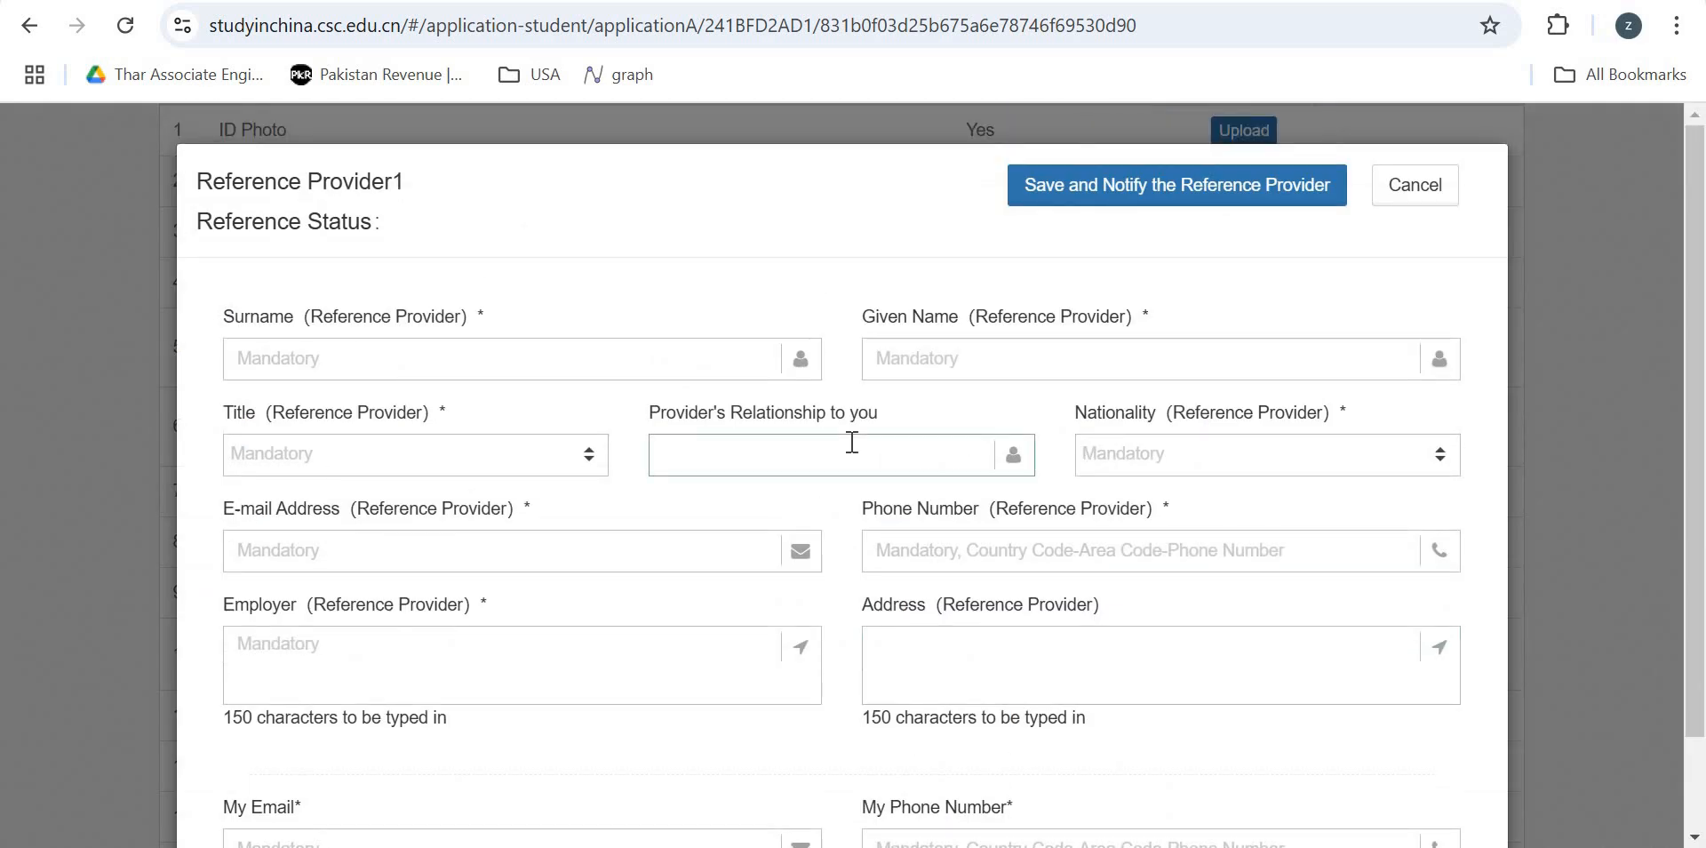
{"action": "scroll", "coordinate": [851, 441], "scroll_direction": "down", "scroll_amount": 1}
{"action": "scroll", "coordinate": [852, 441], "scroll_direction": "up", "scroll_amount": 1}
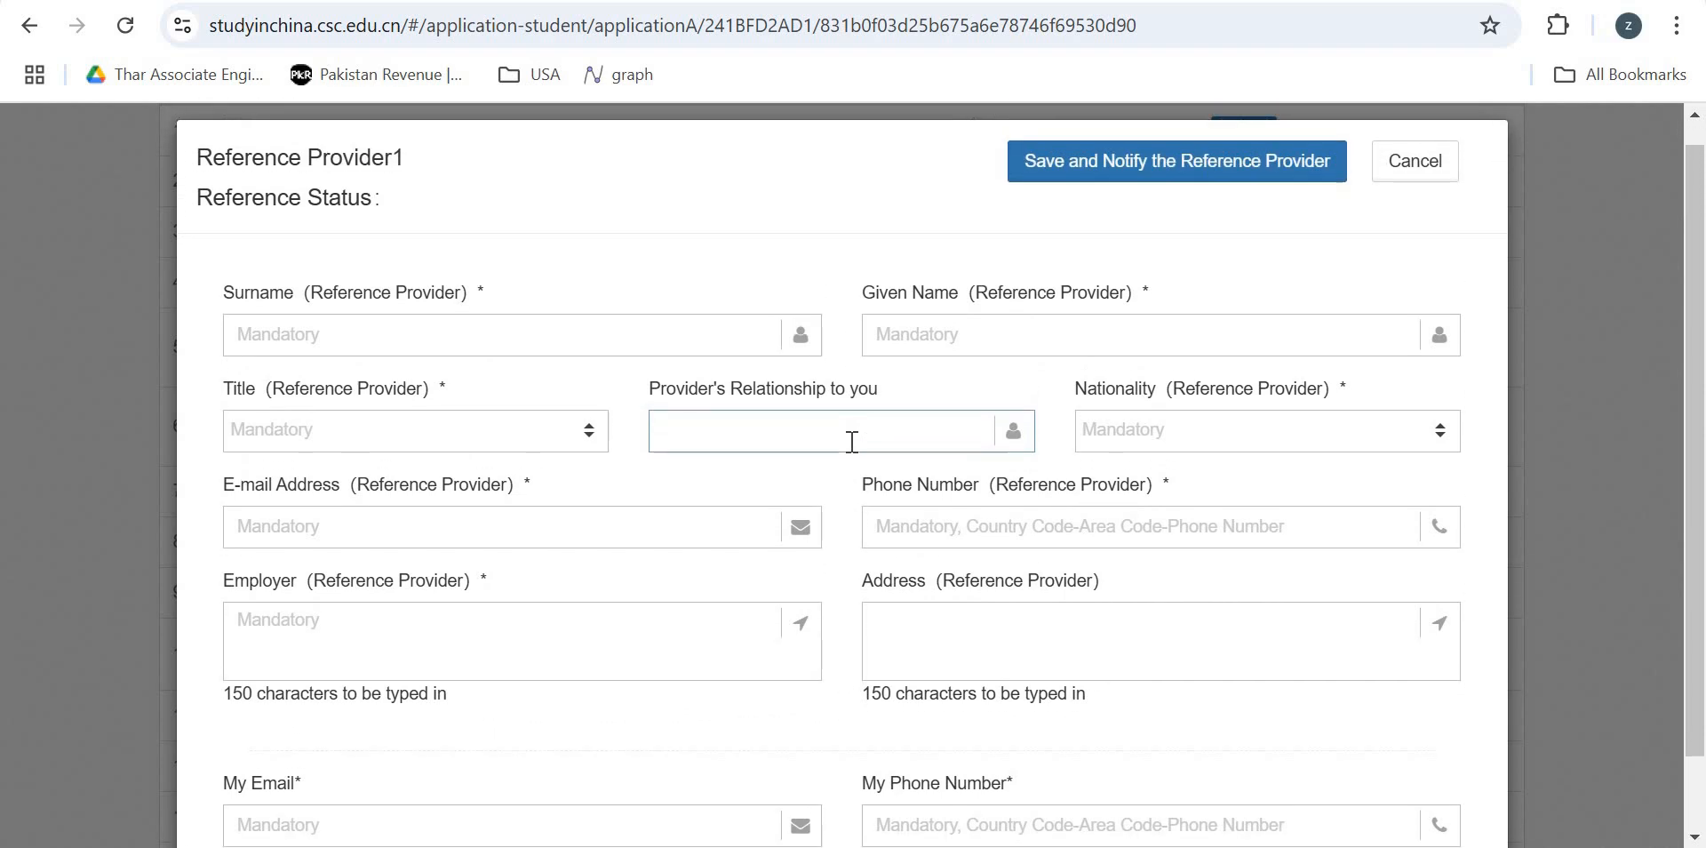
{"action": "left_click", "coordinate": [433, 433]}
{"action": "left_click", "coordinate": [777, 431]}
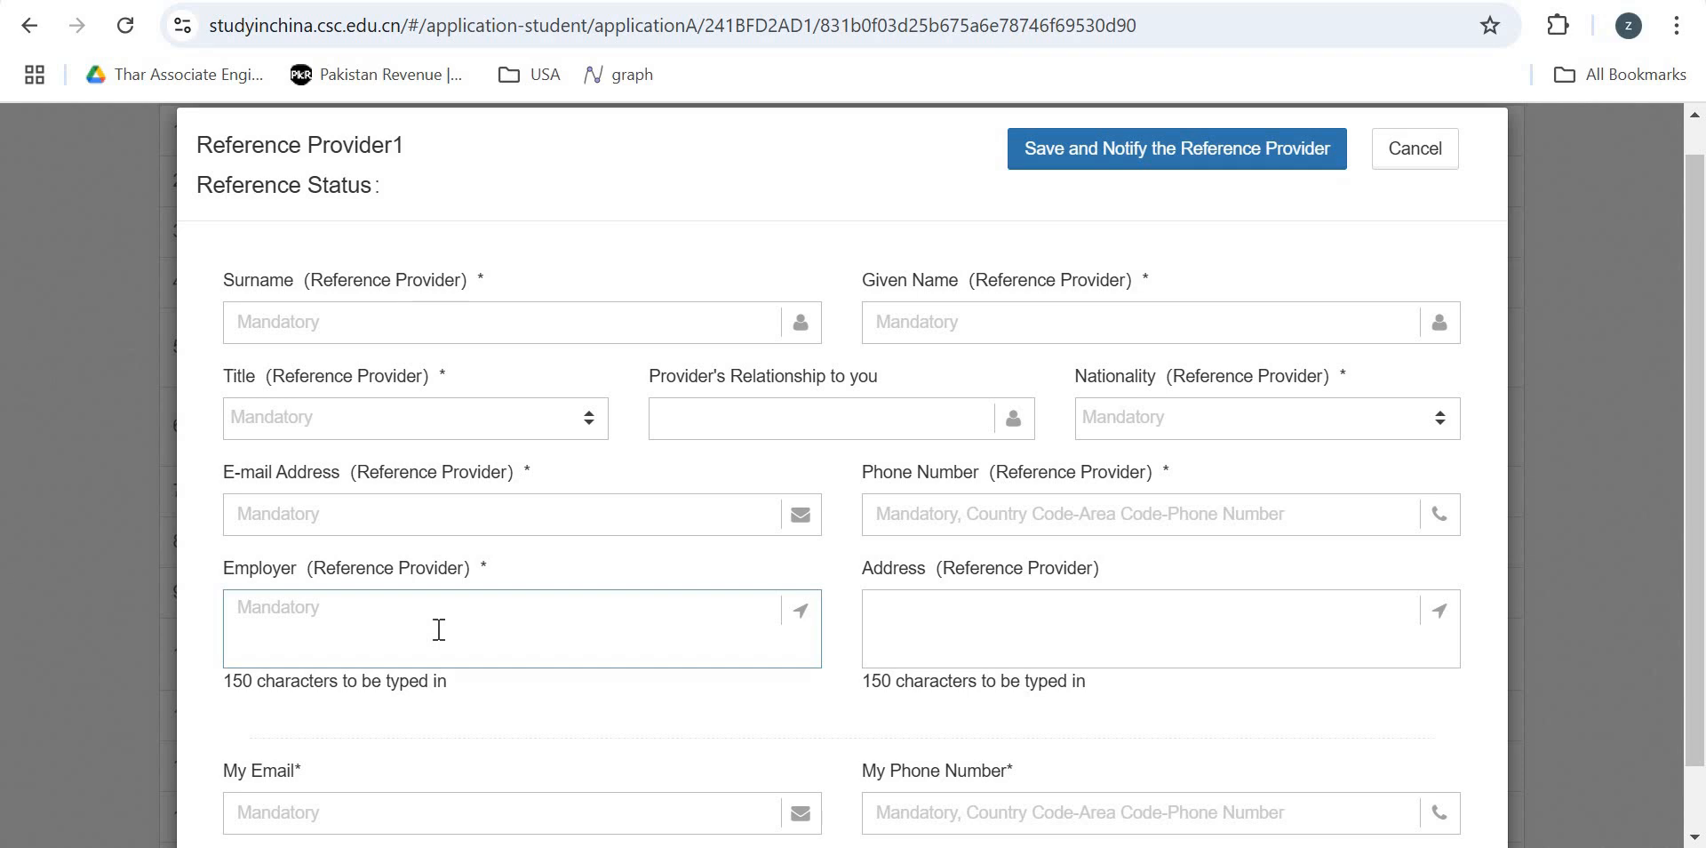
{"action": "scroll", "coordinate": [1028, 646], "scroll_direction": "down", "scroll_amount": 1}
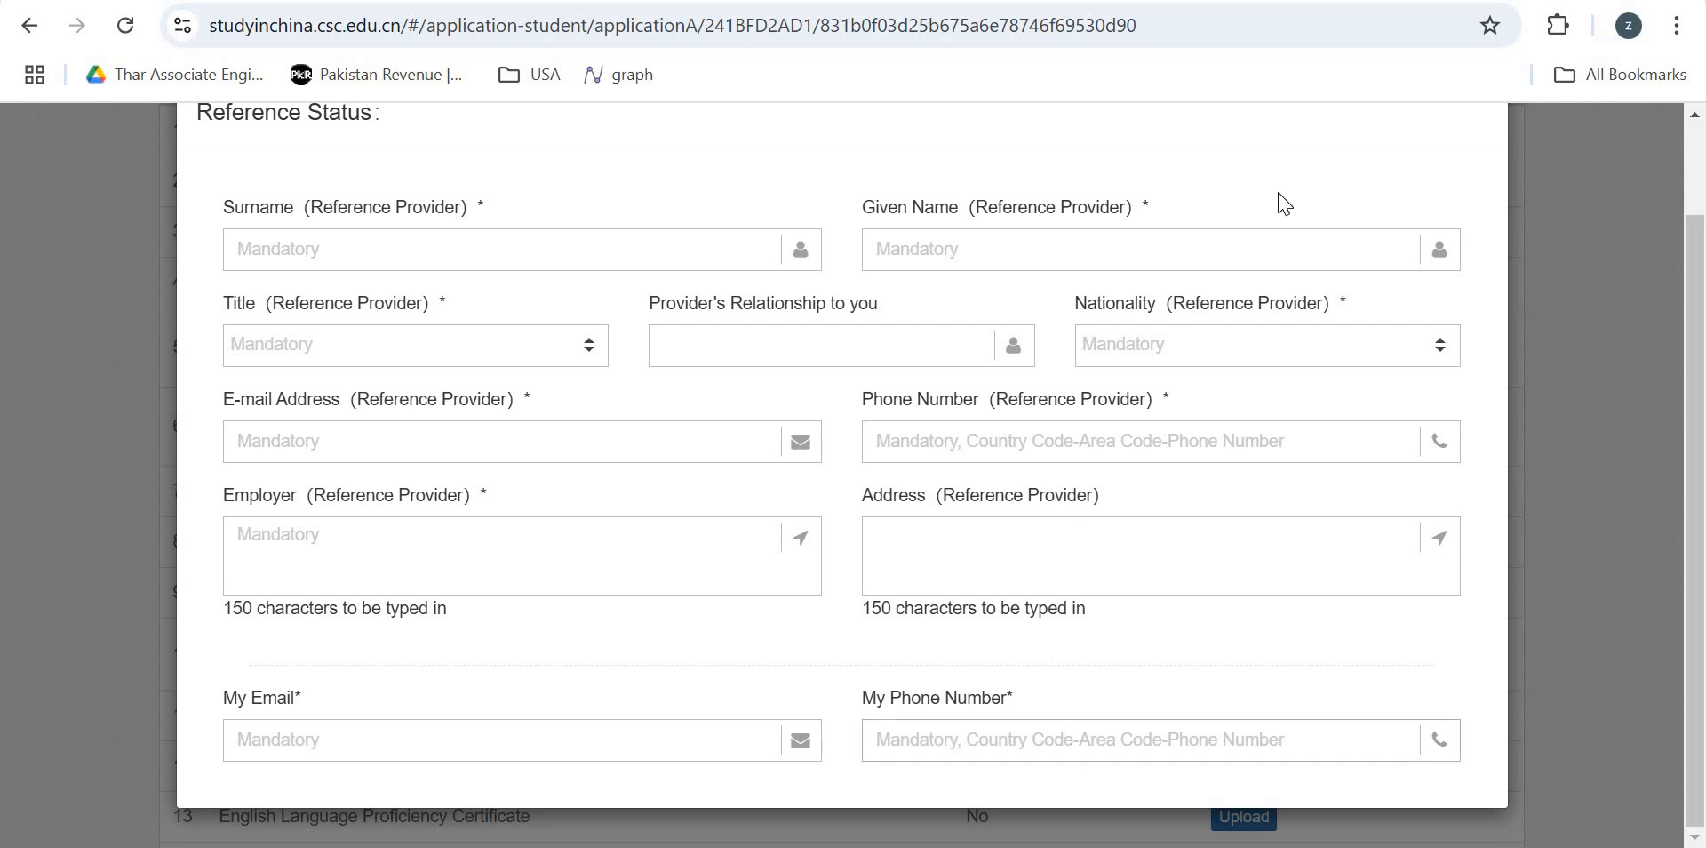
{"action": "left_click", "coordinate": [1546, 133]}
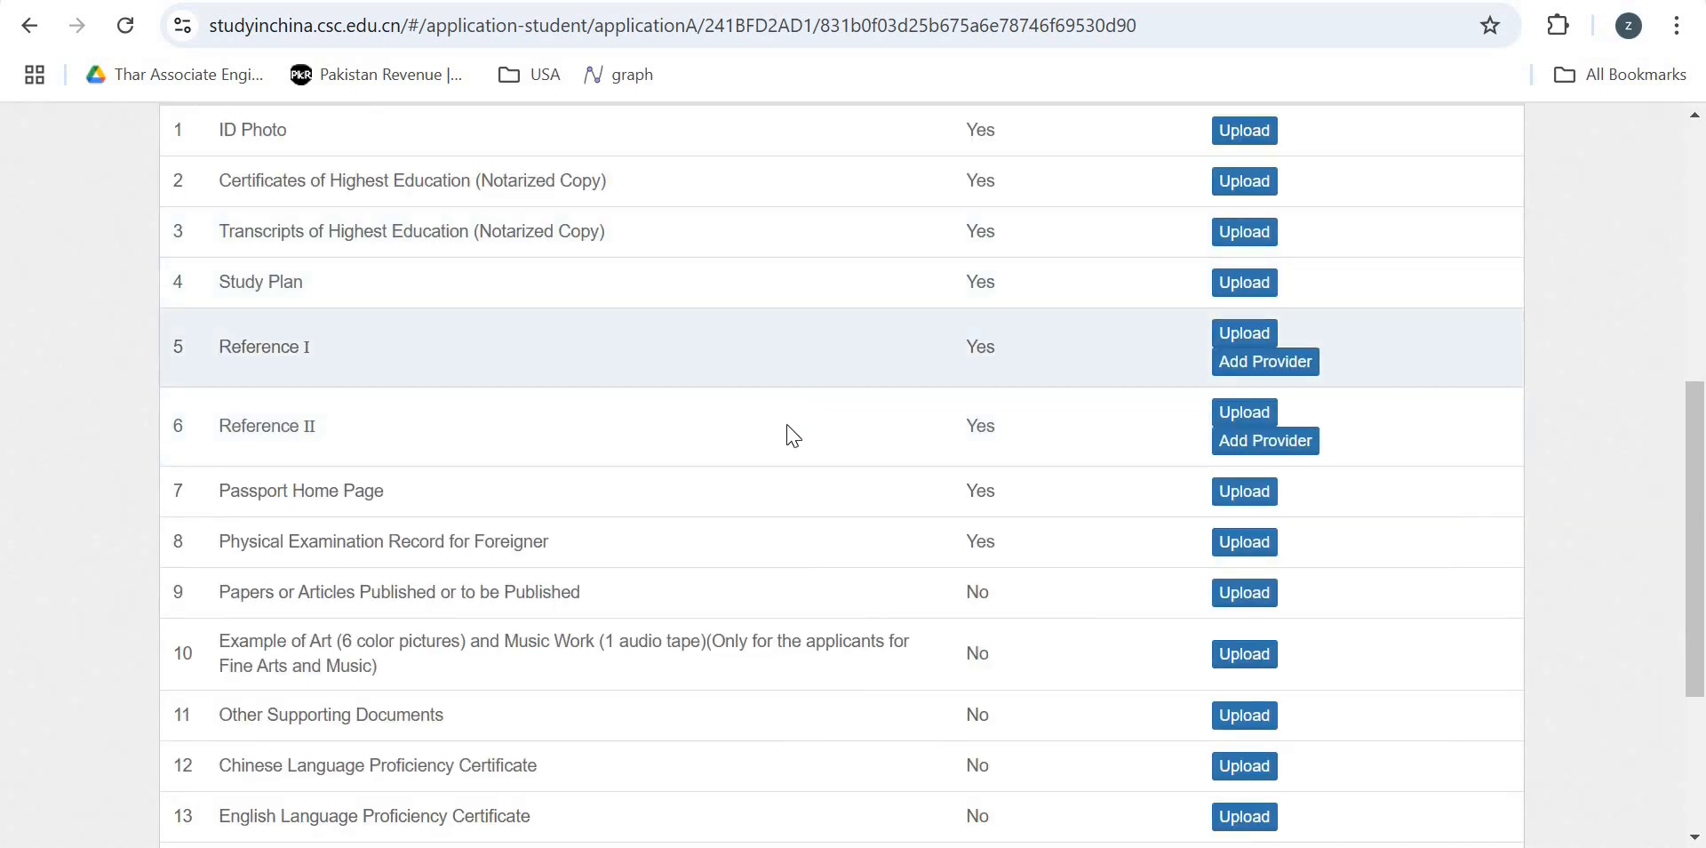
Examine the remaining supporting documents, from Passport Home Page to Non-Criminal Record Report, and whether each is mandatory.
{"action": "scroll", "coordinate": [766, 448], "scroll_direction": "down", "scroll_amount": 1}
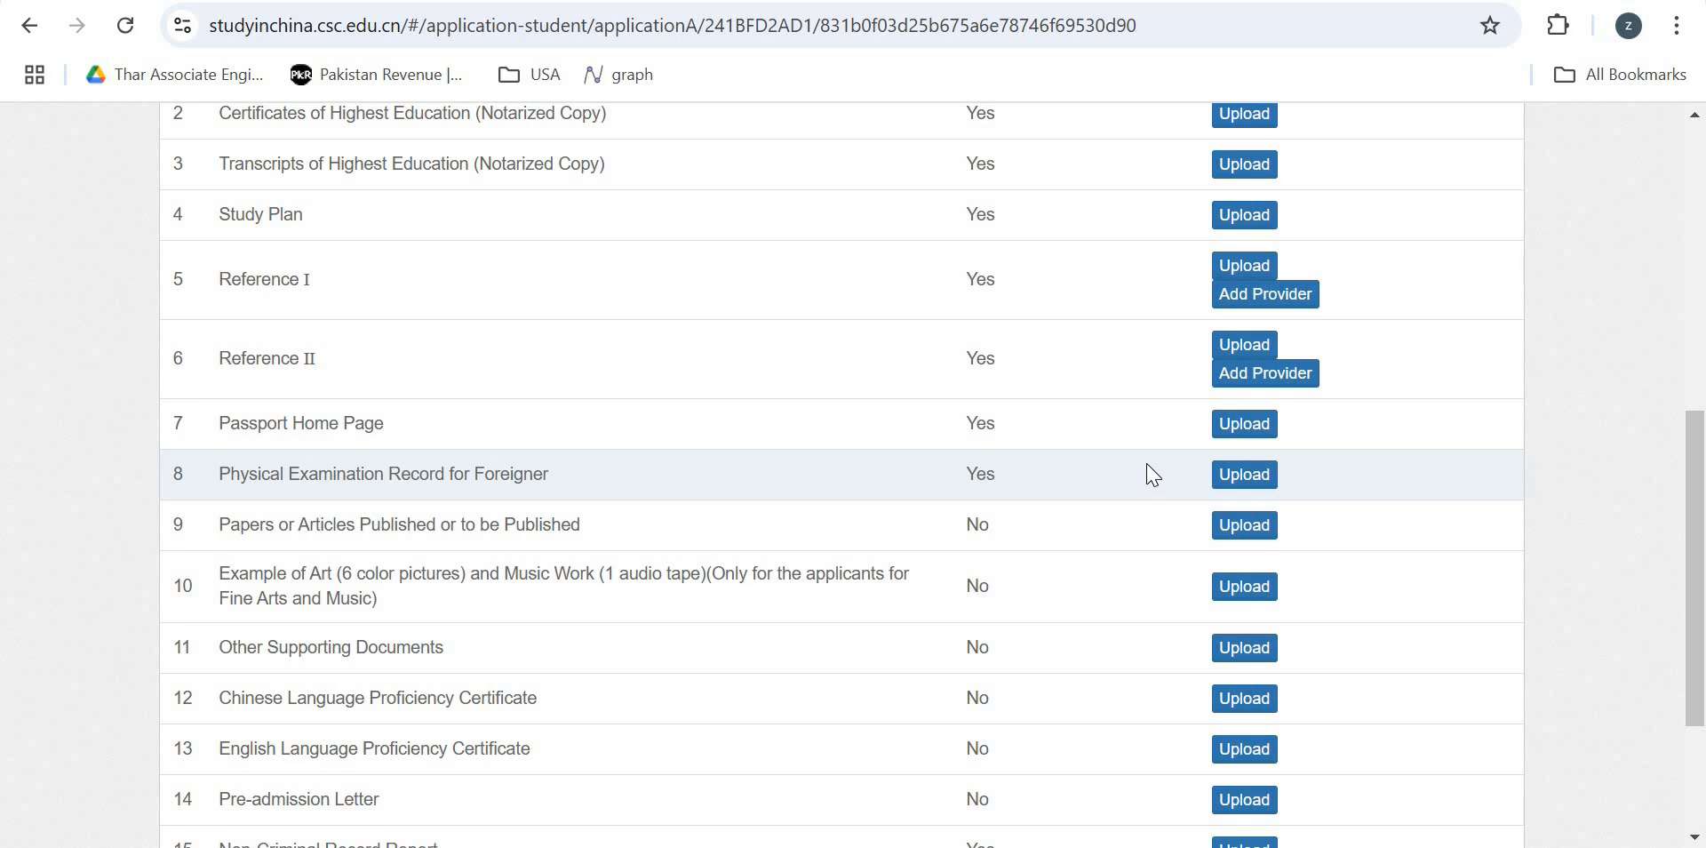
{"action": "scroll", "coordinate": [1151, 474], "scroll_direction": "down", "scroll_amount": 2}
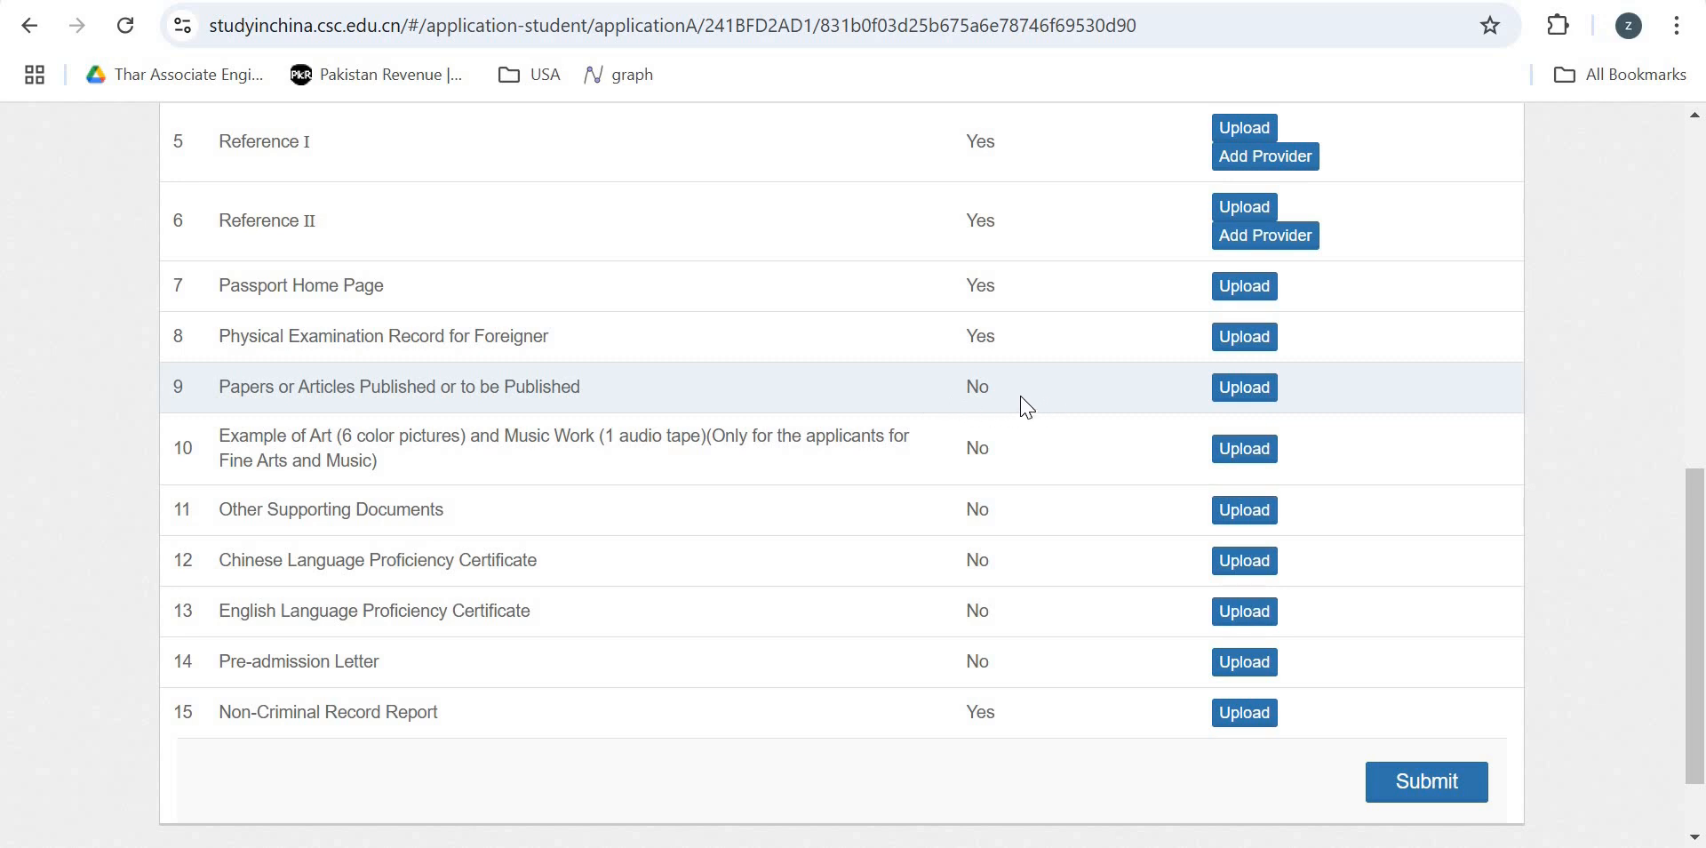
{"action": "scroll", "coordinate": [986, 388], "scroll_direction": "down", "scroll_amount": 1}
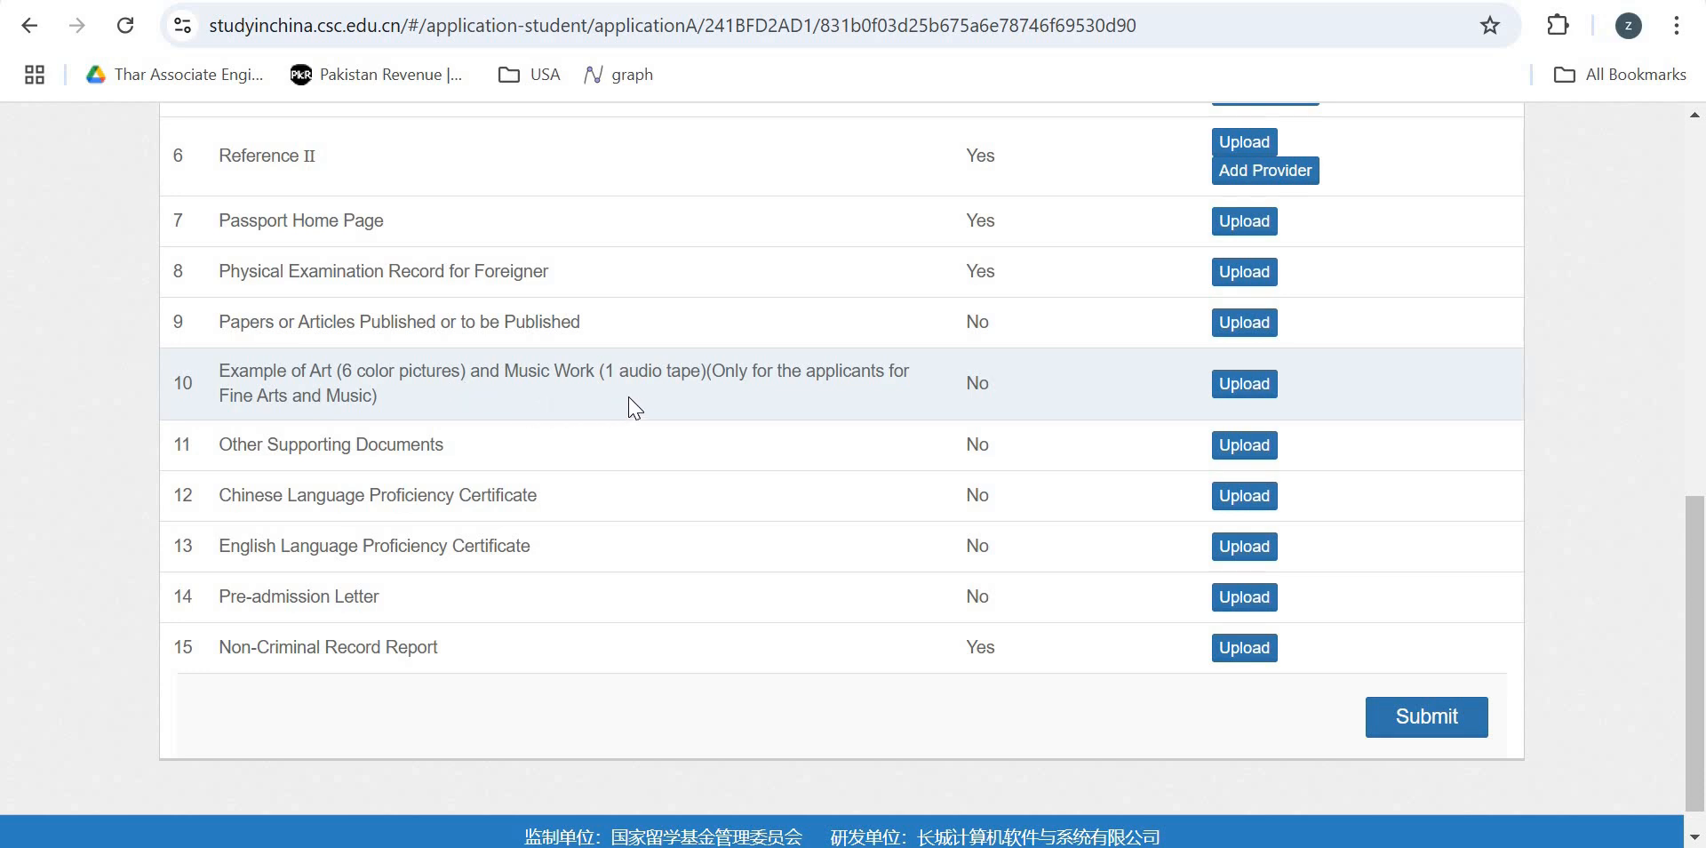
{"action": "scroll", "coordinate": [628, 407], "scroll_direction": "down", "scroll_amount": 1}
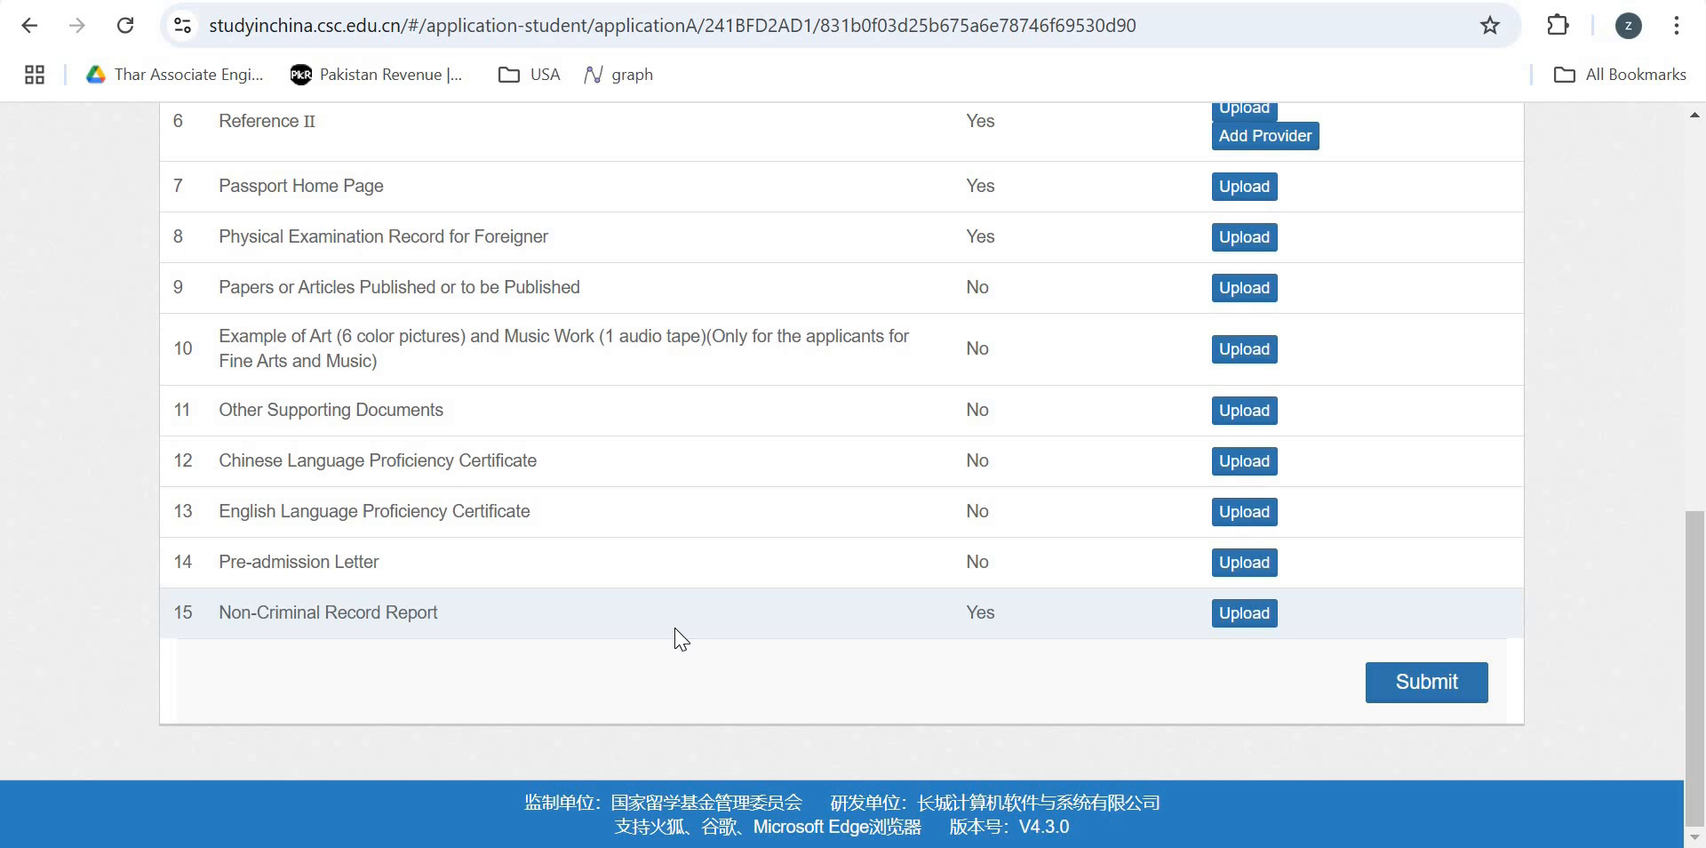
{"action": "scroll", "coordinate": [680, 638], "scroll_direction": "up", "scroll_amount": 2}
{"action": "scroll", "coordinate": [681, 638], "scroll_direction": "down", "scroll_amount": 1}
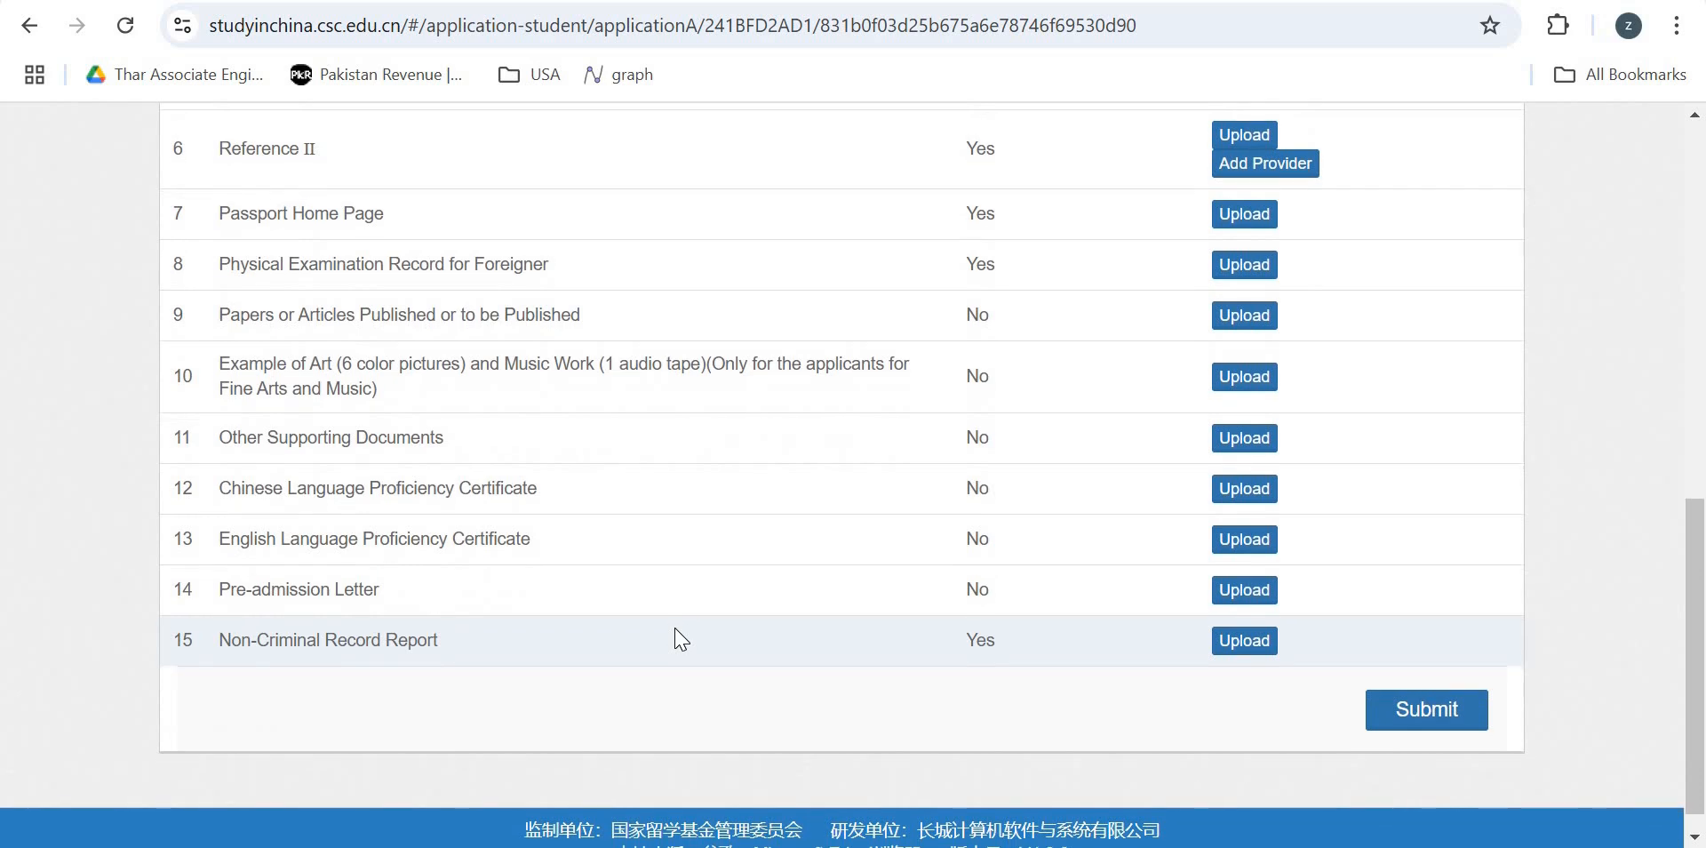